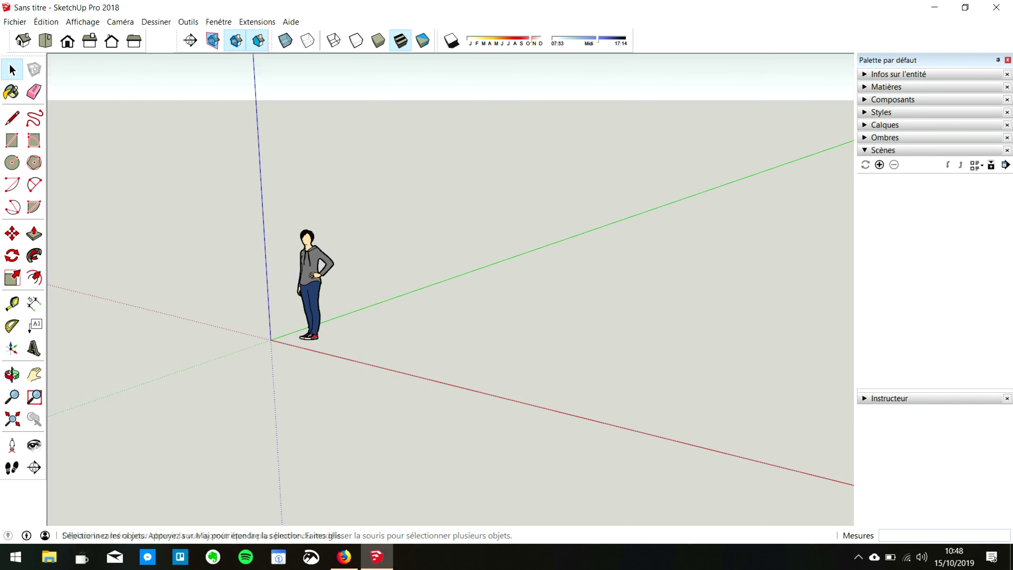
# - Draw a 2 m by 3 m rectangle on the ground from the origin and extrude it upward 0.25 m
pyautogui.click(34, 233)
pyautogui.press('r')
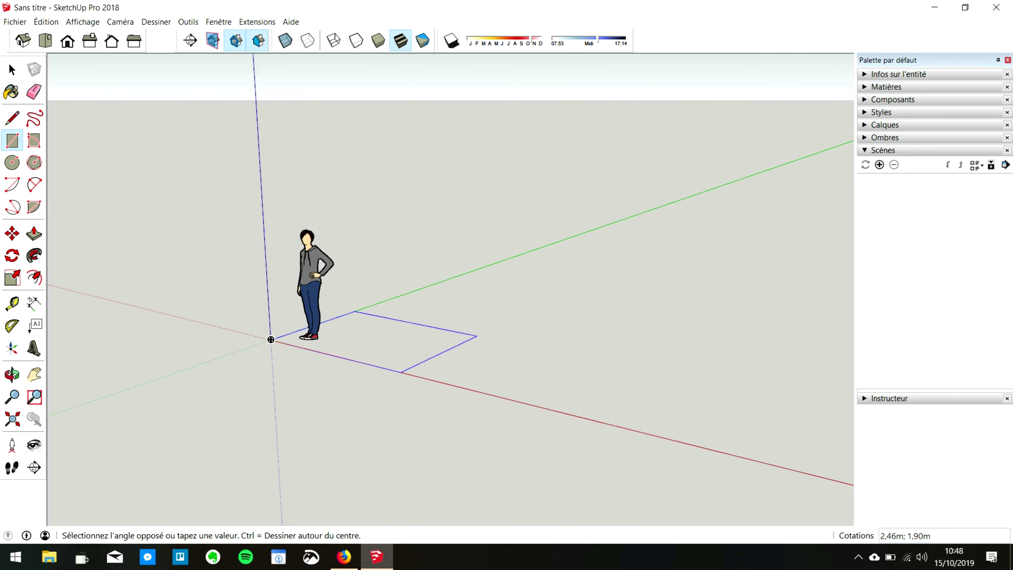
pyautogui.write('2;3')
pyautogui.press('Return')
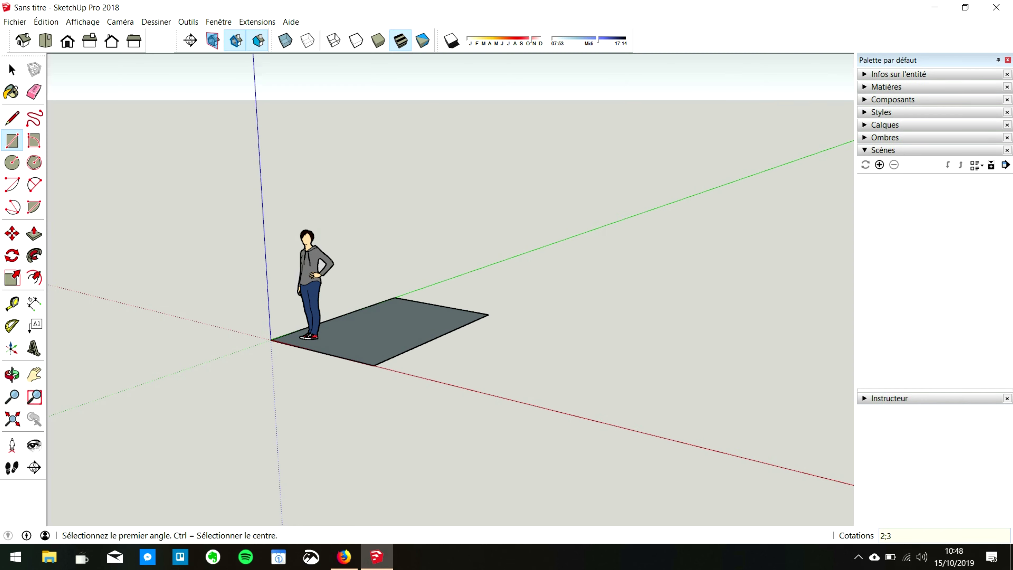
pyautogui.press('p')
pyautogui.click(381, 331)
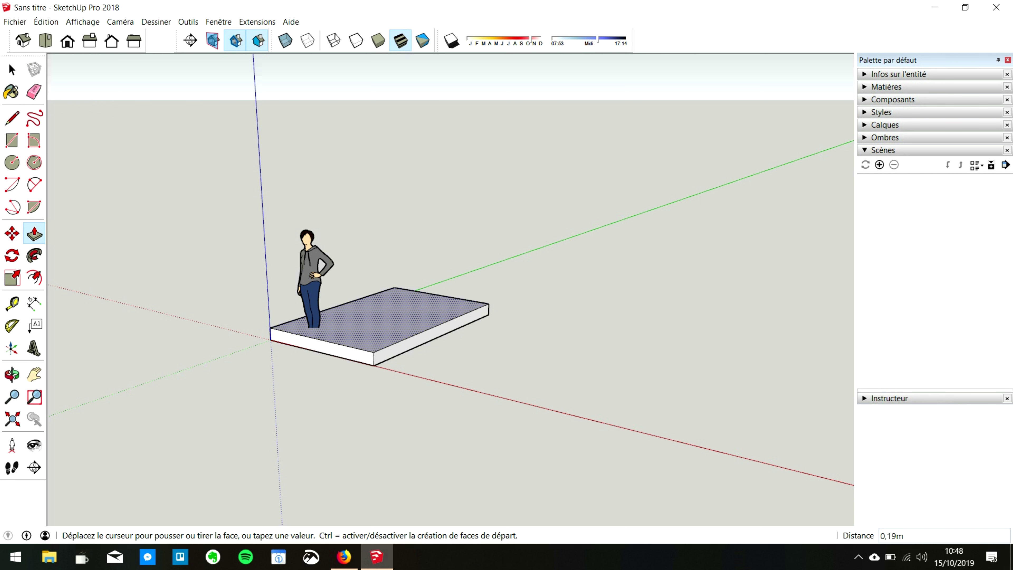
pyautogui.write('0,25')
pyautogui.press('Return')
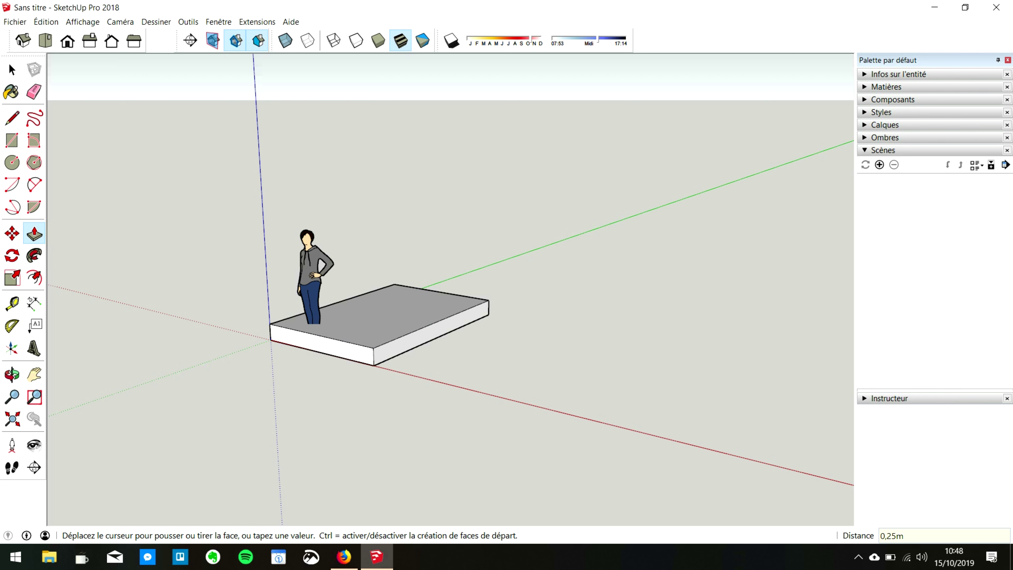
# - Delete the default human figure from the model
pyautogui.press('space')
pyautogui.click(311, 265)
pyautogui.press('Delete')
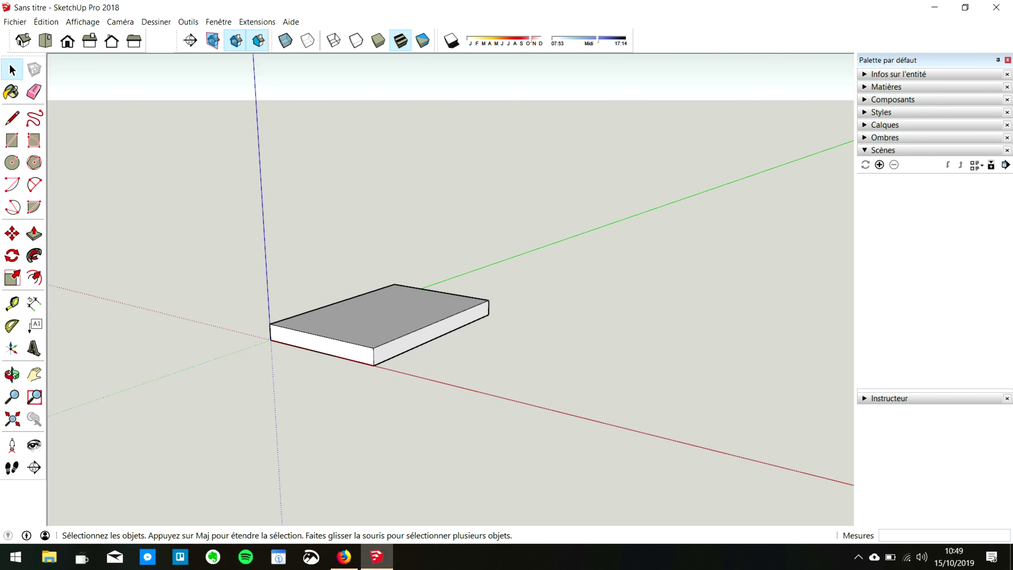
# - Make the whole slab a component named "dalle" with description "dalle béton de 25cm" and size 25cm
pyautogui.moveTo(240, 298); pyautogui.dragTo(240, 297)
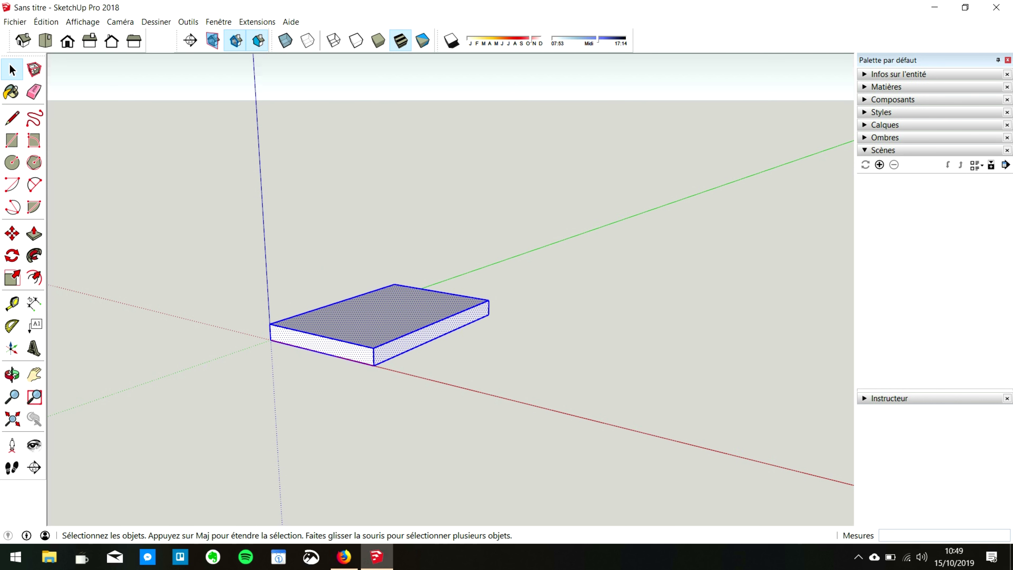
pyautogui.rightClick(425, 305)
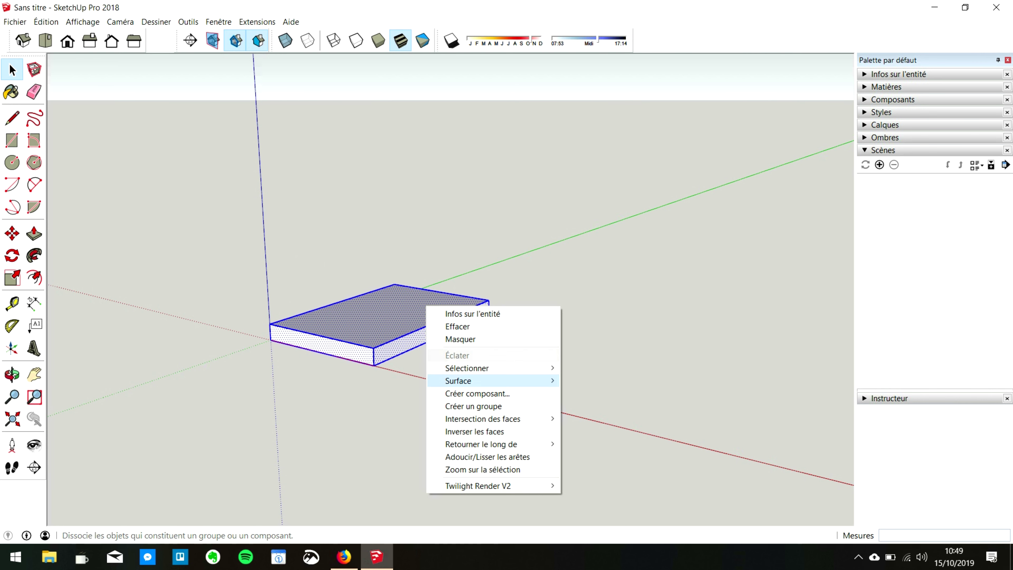
pyautogui.click(454, 392)
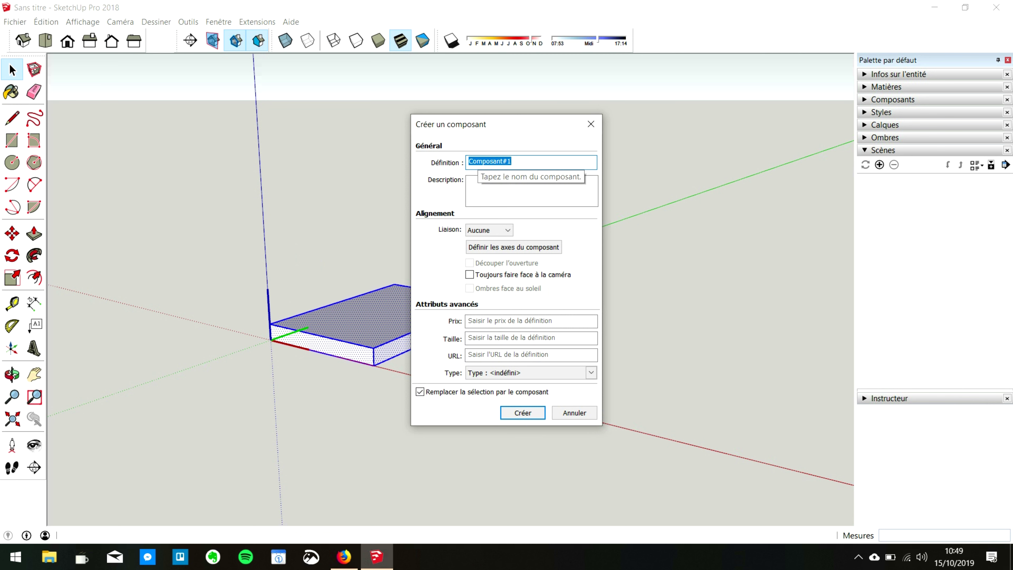
pyautogui.write('dalle')
pyautogui.press('Tab')
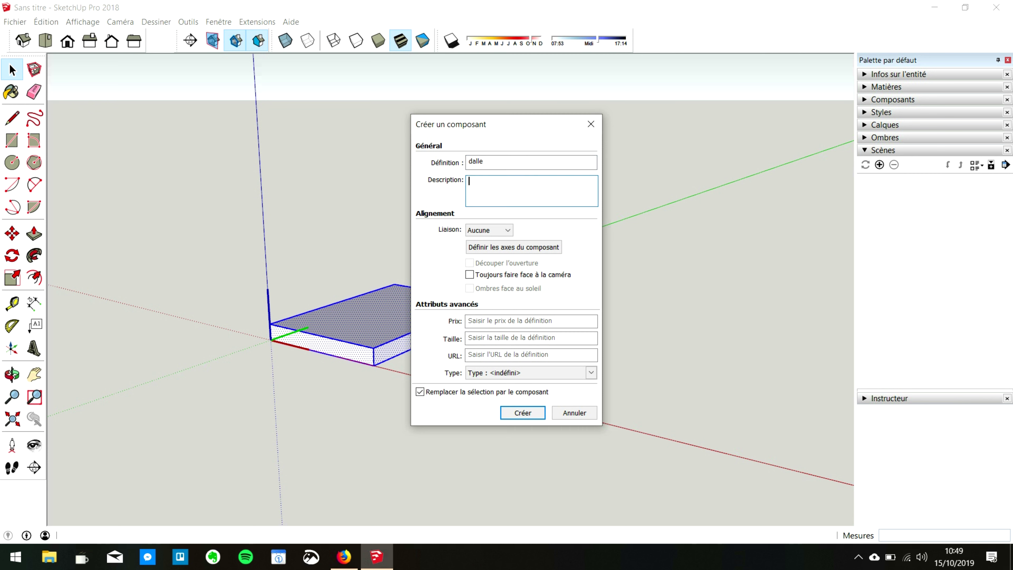
pyautogui.write('dalle béton de 25cm')
pyautogui.press('Tab')
pyautogui.press('Tab')
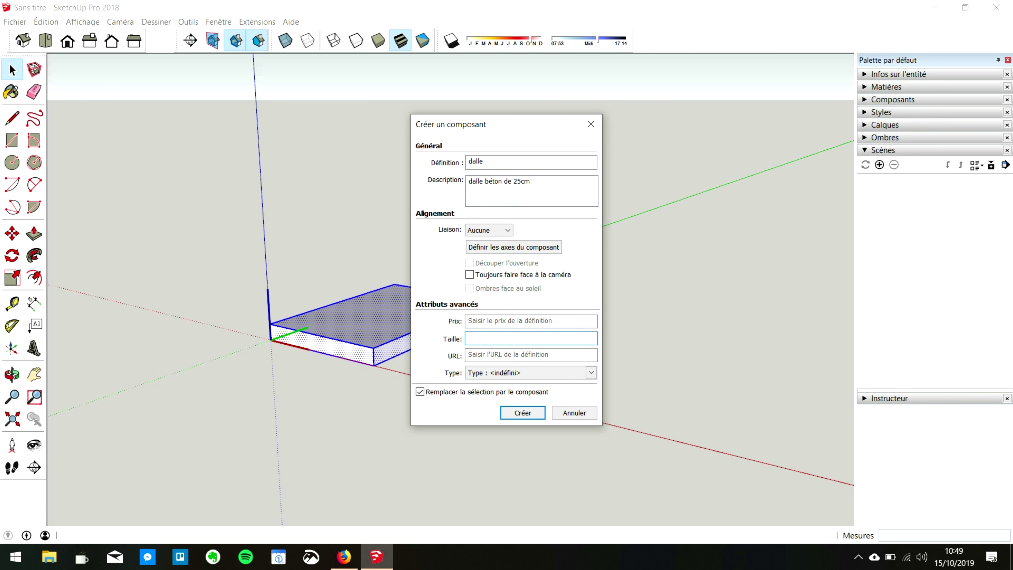
pyautogui.write('25cm')
pyautogui.press('Return')
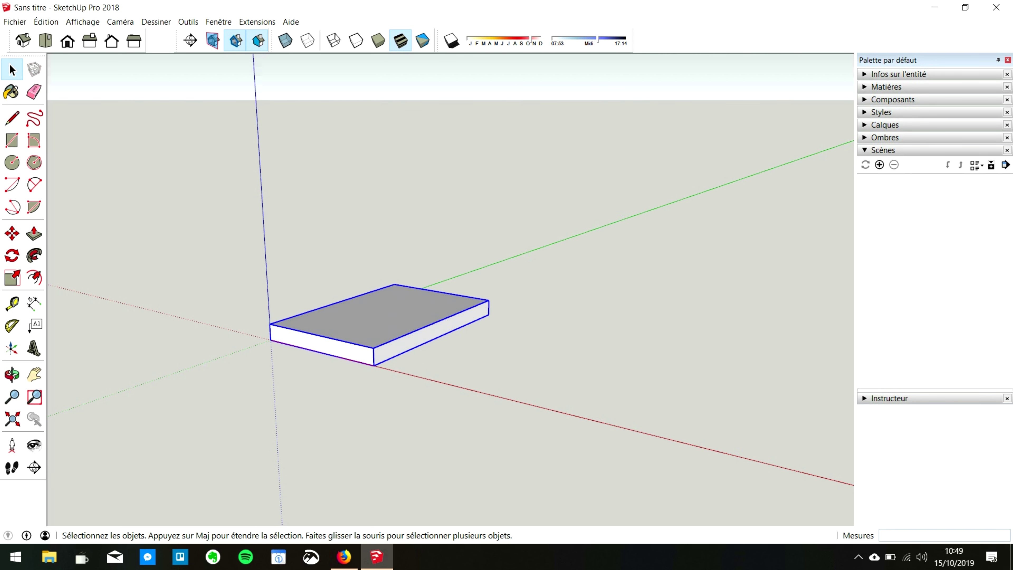
# - Place a second instance of the "dalle" component beyond the original slab, and delete that copy
pyautogui.click(864, 100)
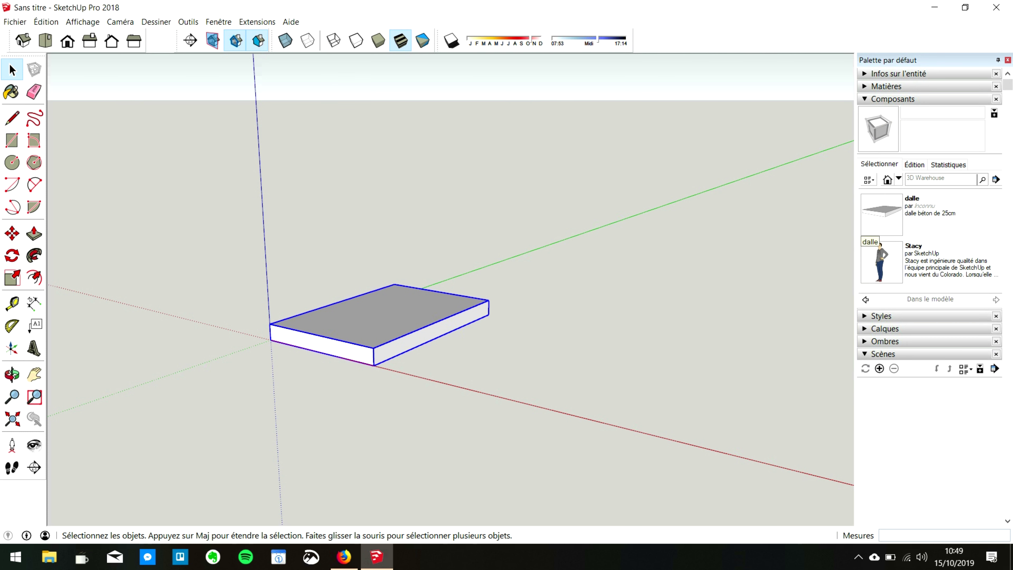
pyautogui.click(874, 224)
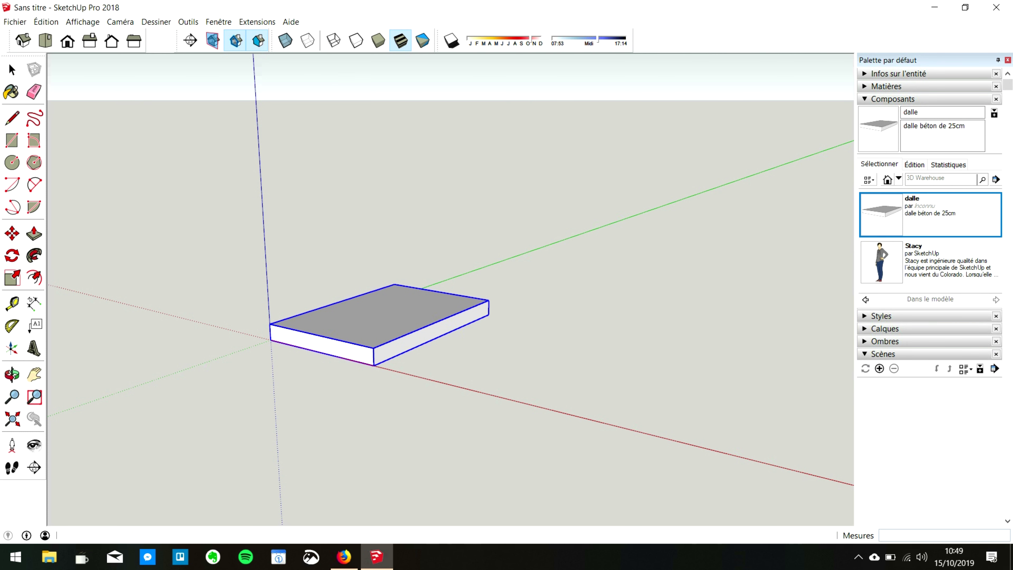
pyautogui.click(608, 237)
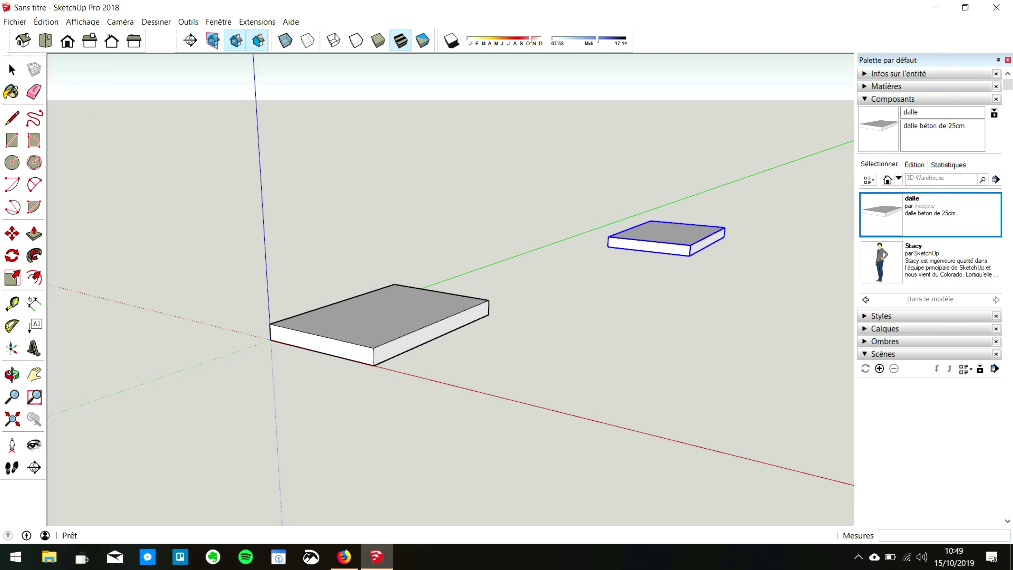
pyautogui.press('Delete')
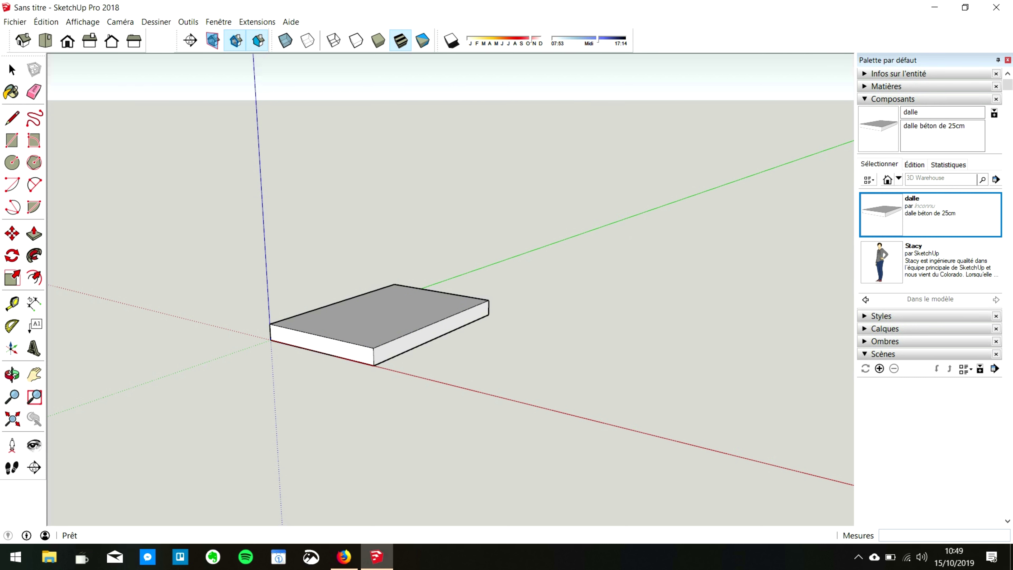
# - Draw a 3 m by 0.2 m rectangle along the slab's long edge above the green axis and extrude it 3 m upward
pyautogui.moveTo(399, 280); pyautogui.dragTo(430, 353, button='middle')
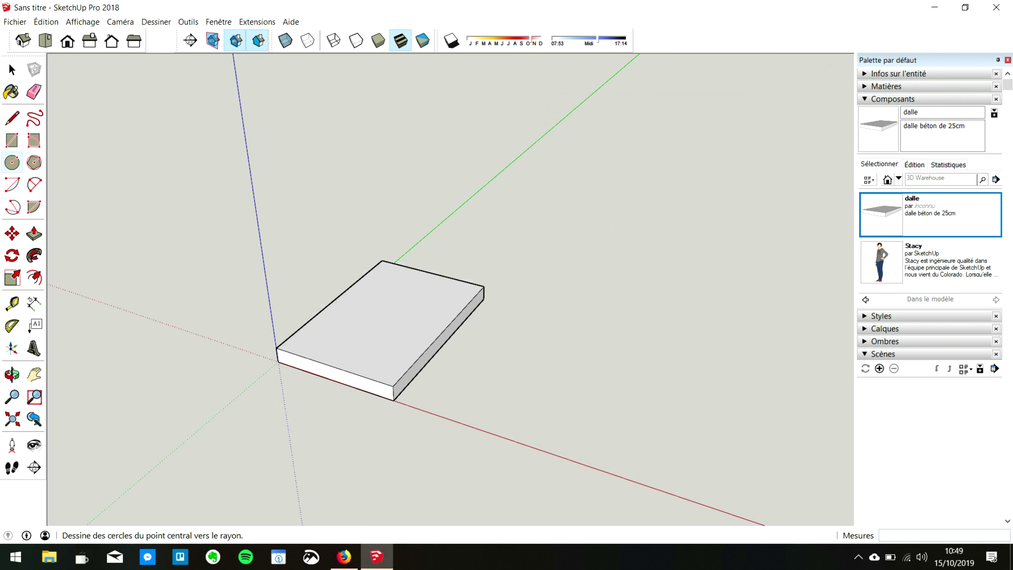
pyautogui.click(11, 141)
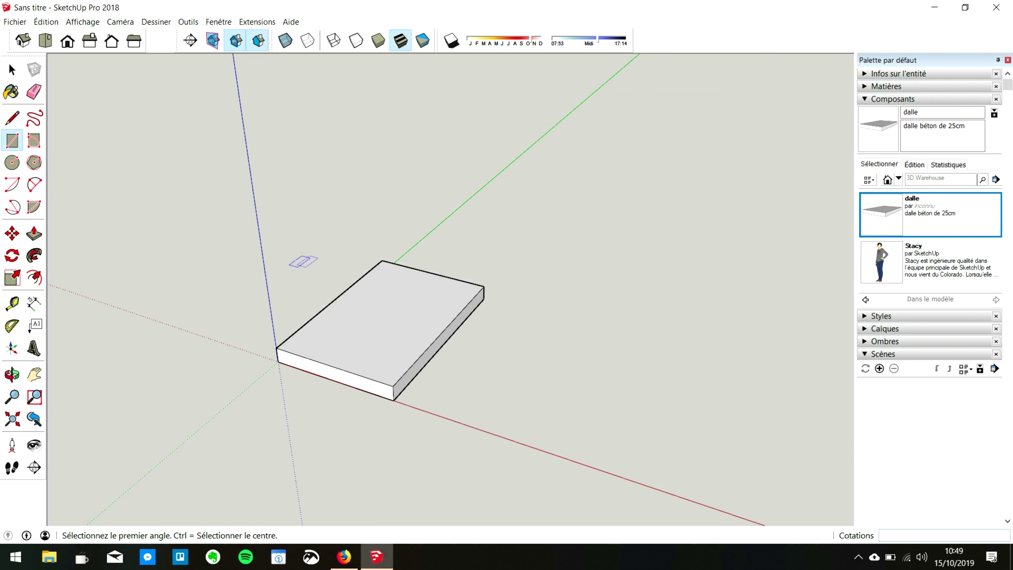
pyautogui.click(382, 260)
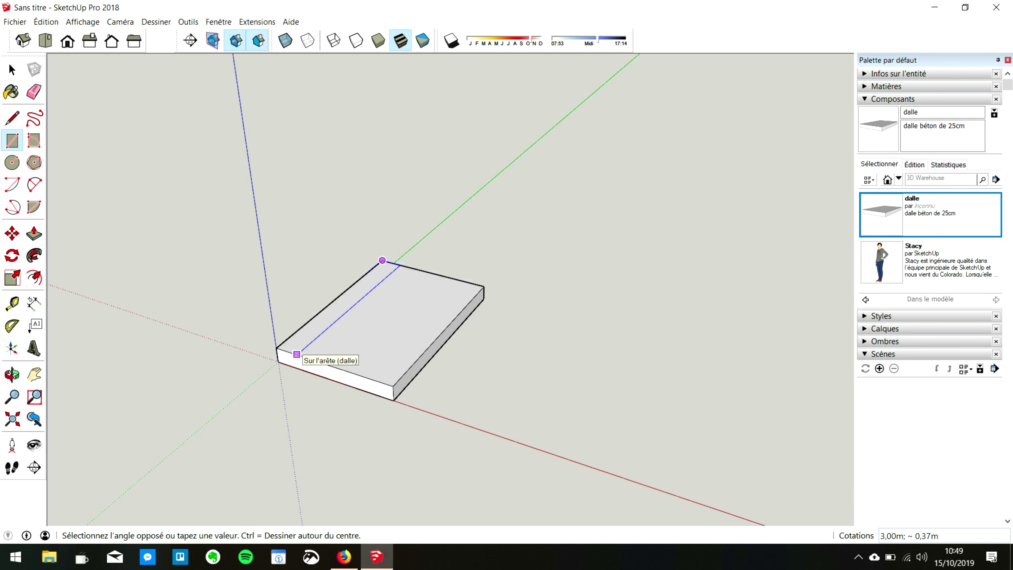
pyautogui.write('3;0,2')
pyautogui.press('Return')
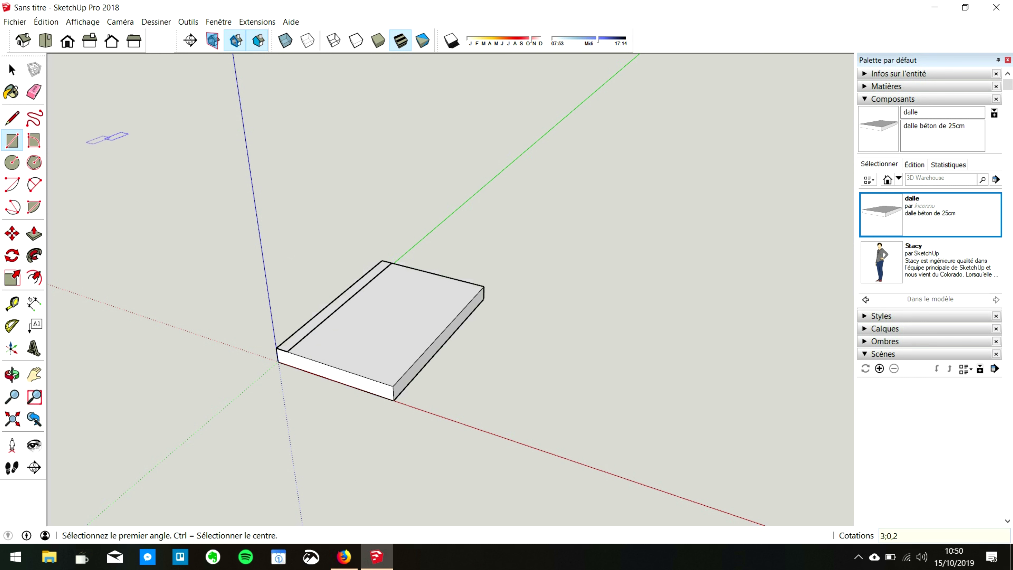
pyautogui.press('p')
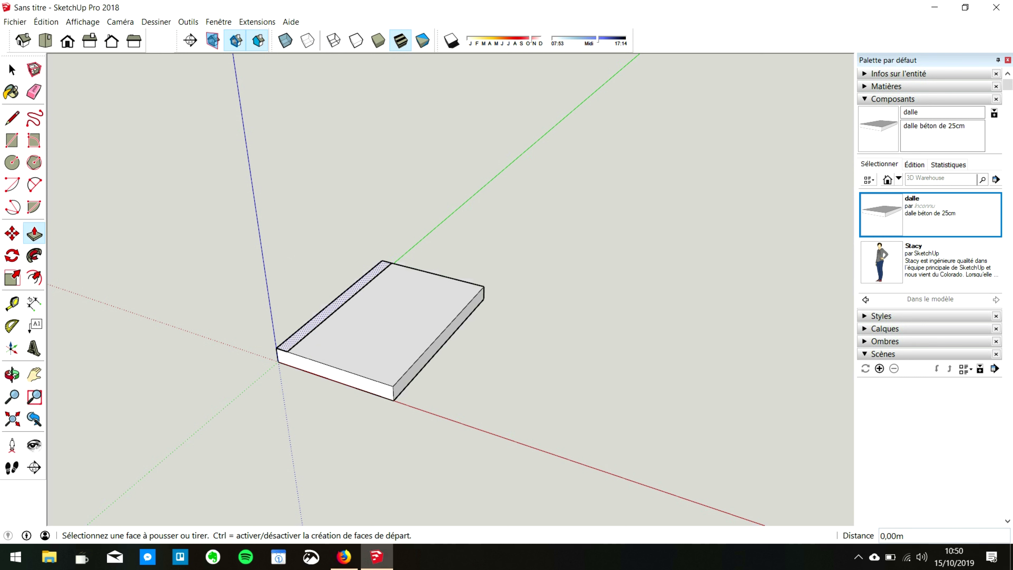
pyautogui.click(335, 305)
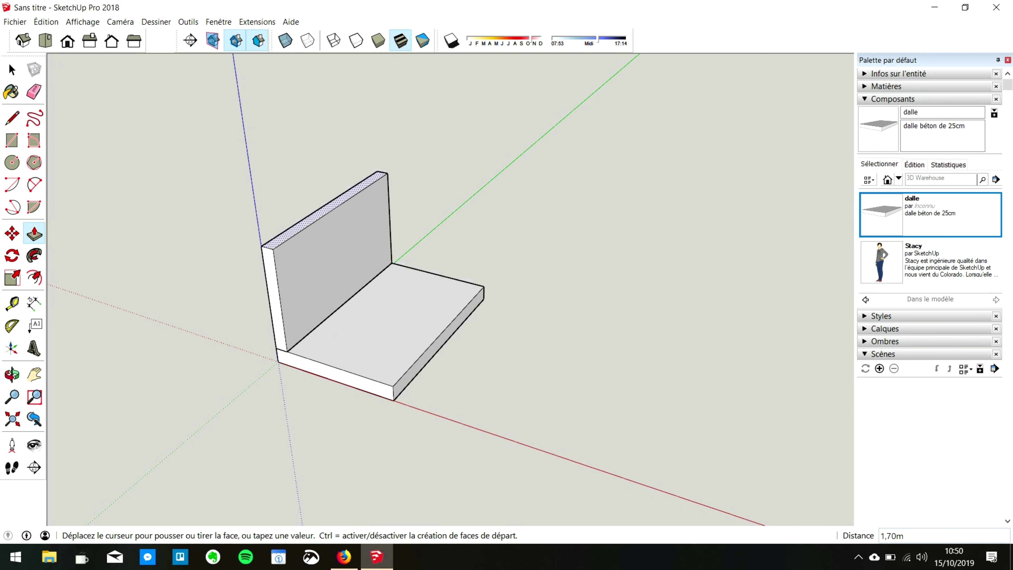
pyautogui.write('3')
pyautogui.press('Return')
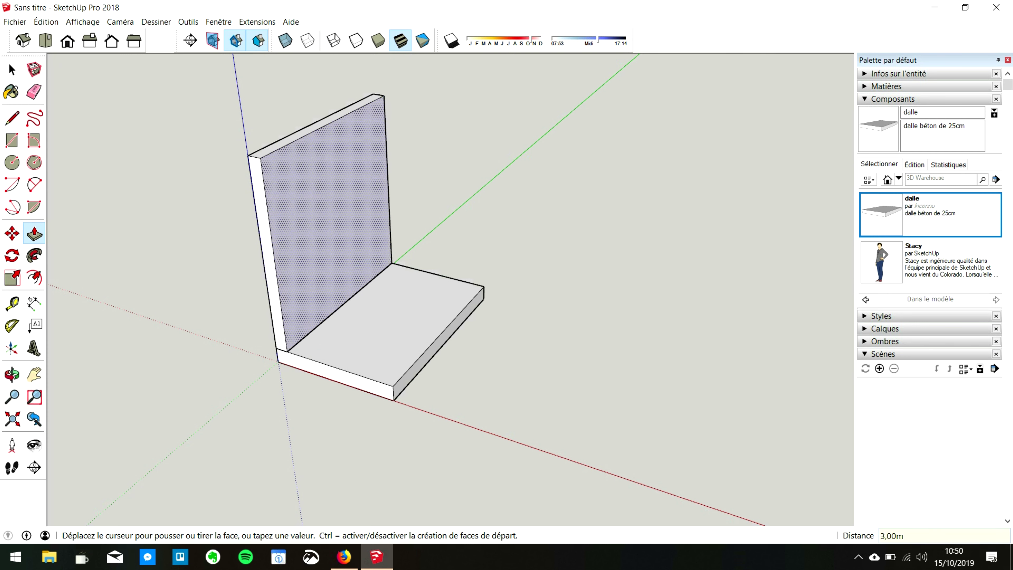
# - Make the wall a component named "mur" with description "mur d'agglo de 20cm" and size 20cm, and clear the selection
pyautogui.scroll(-2, 450, 191)
pyautogui.click(11, 70)
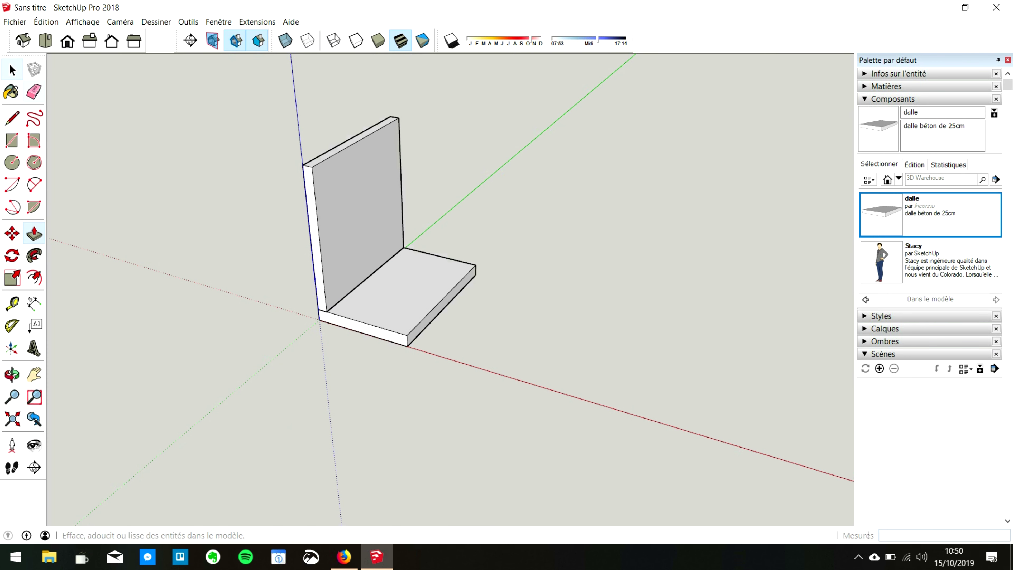
pyautogui.moveTo(408, 225); pyautogui.dragTo(247, 108)
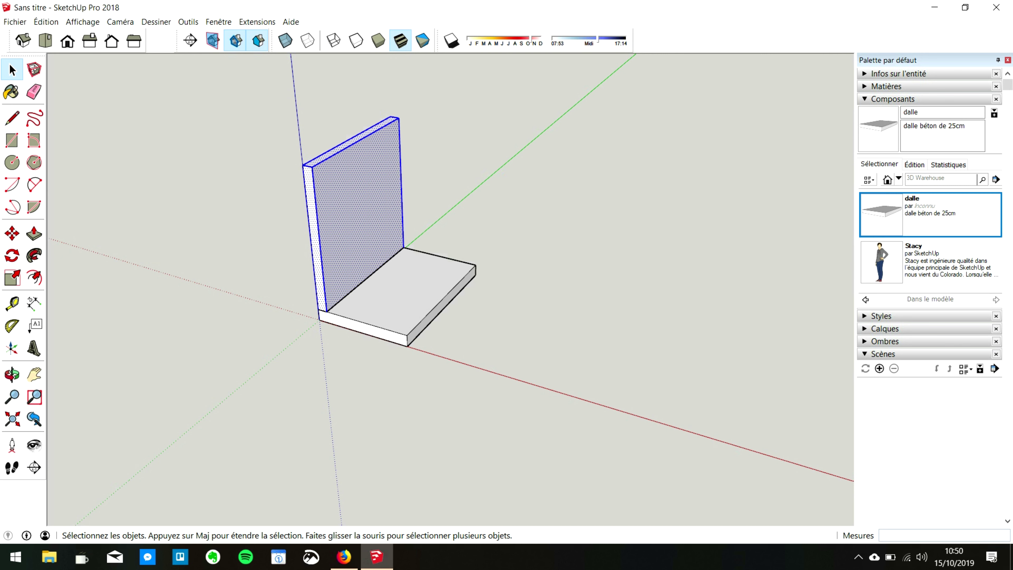
pyautogui.rightClick(370, 210)
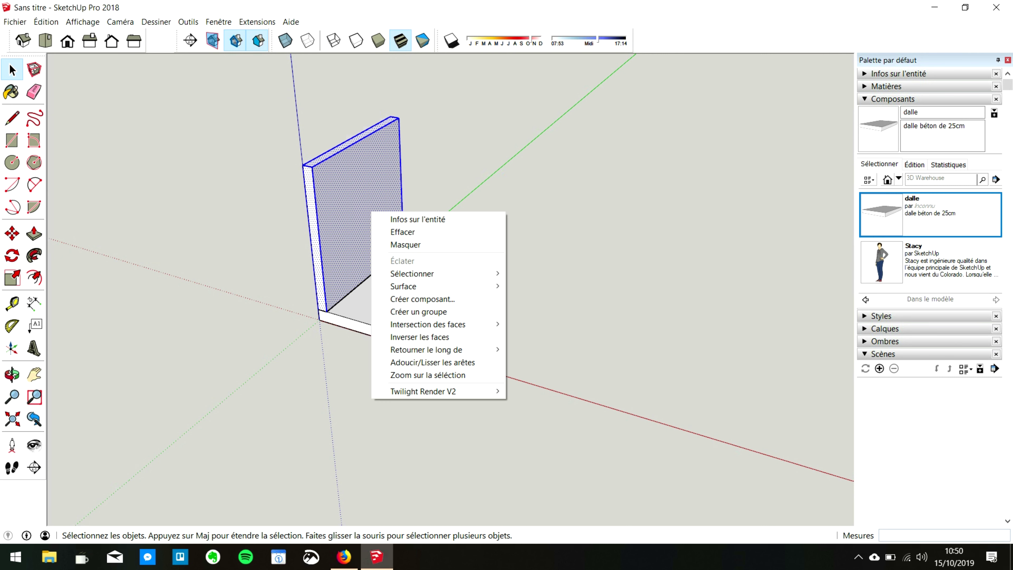
pyautogui.click(403, 299)
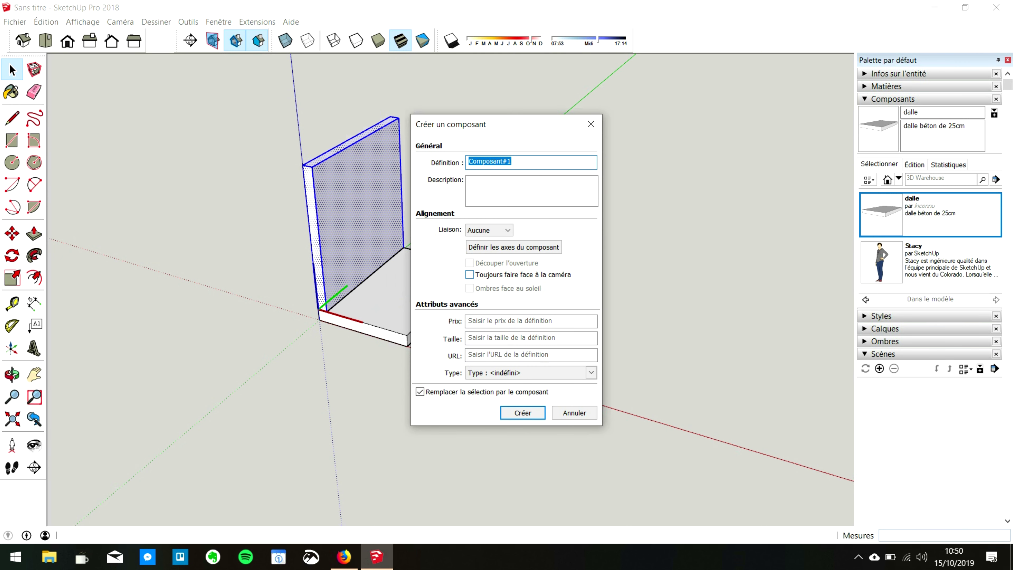
pyautogui.write('mur')
pyautogui.press('Tab')
pyautogui.write('mur')
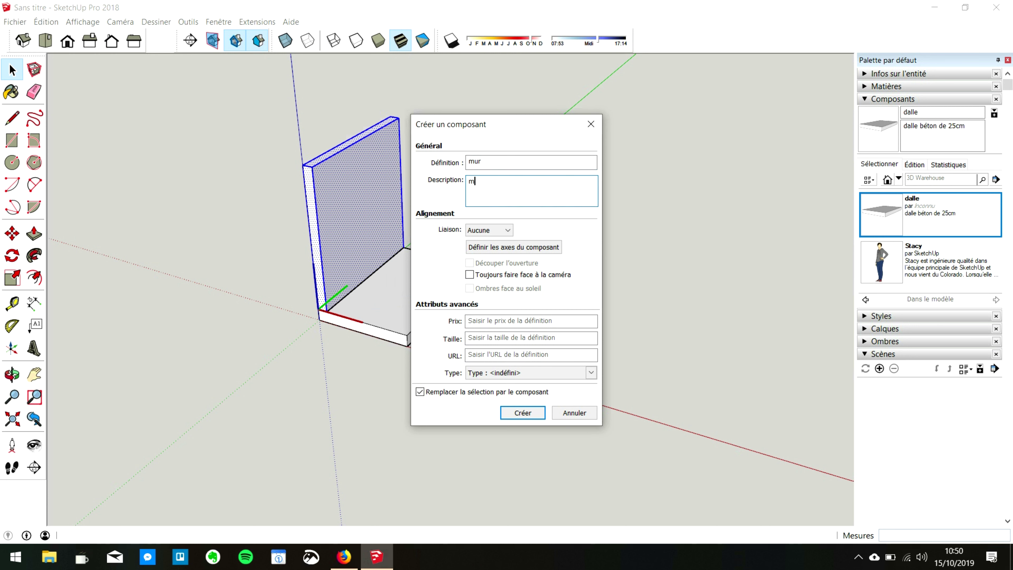
pyautogui.write(" d'agglo de 20cm")
pyautogui.click(531, 338)
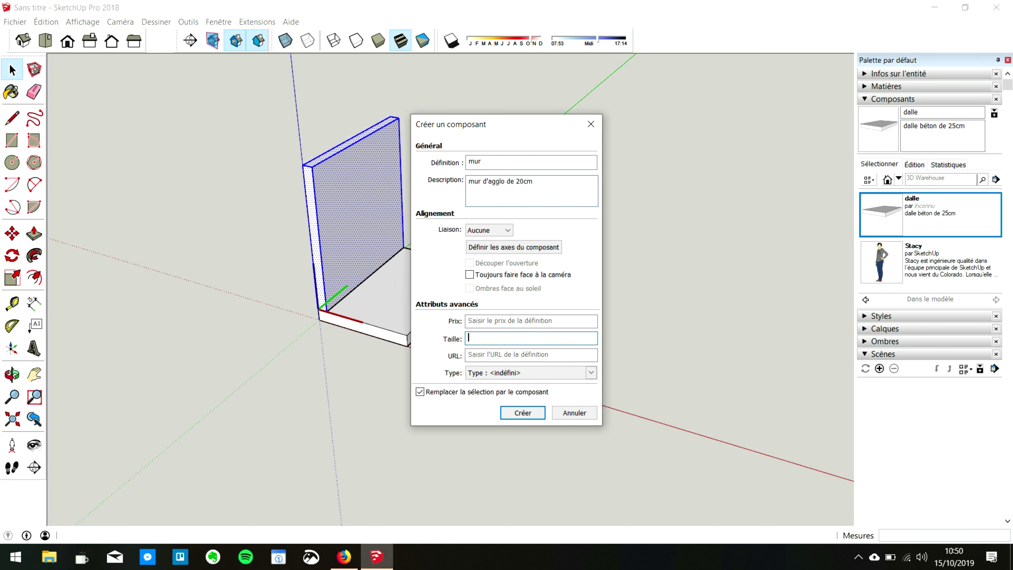
pyautogui.write('20cm')
pyautogui.press('Return')
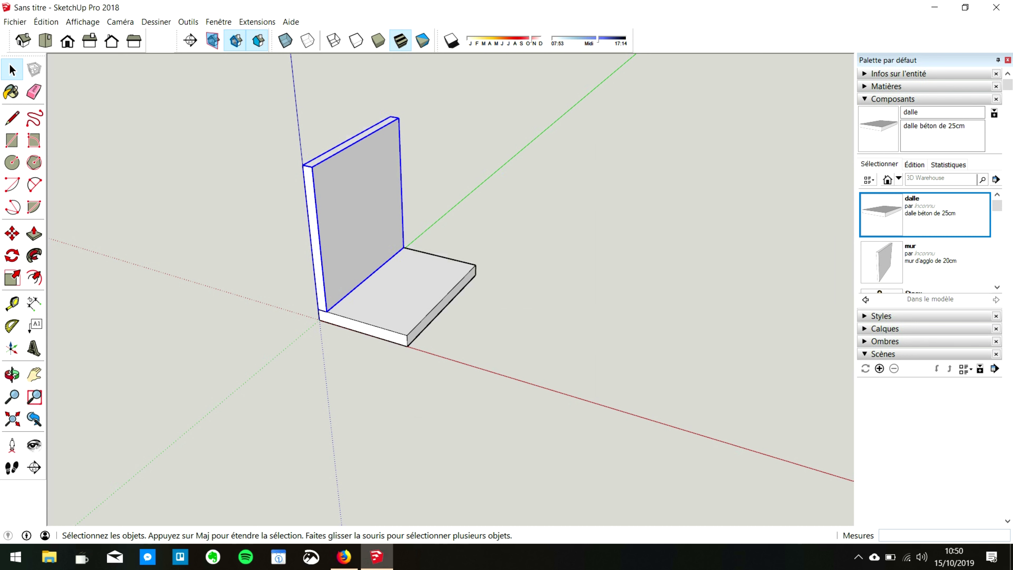
pyautogui.click(239, 160)
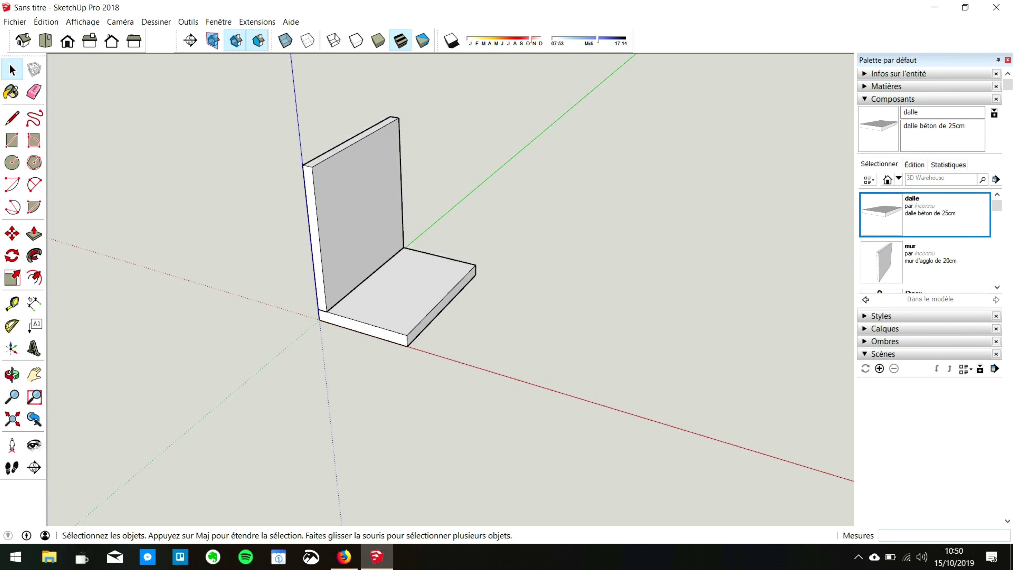
# - Export the 3D model to the desktop as an IFC file named "mur+dalle"
pyautogui.click(14, 22)
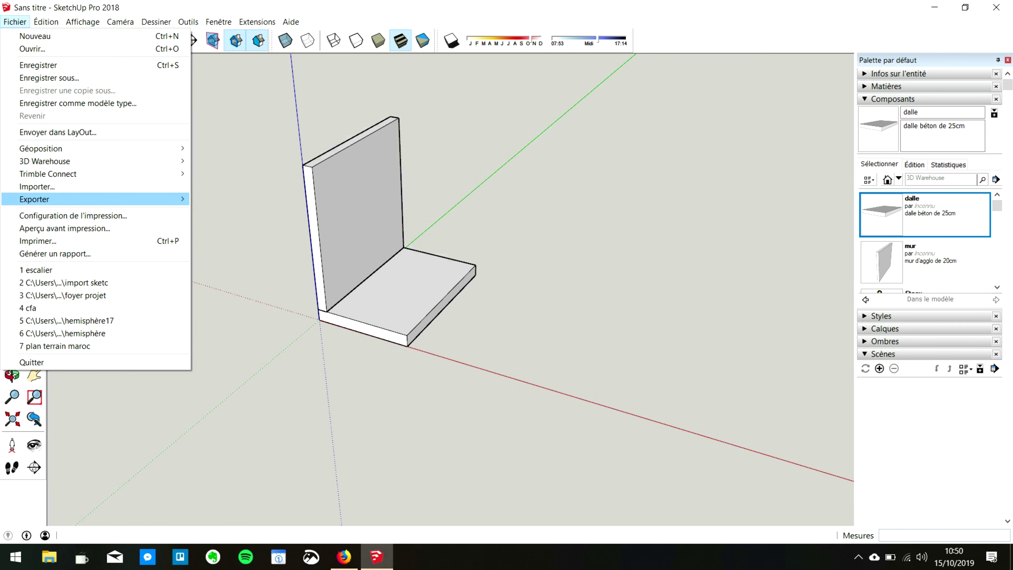
pyautogui.moveTo(34, 200)
pyautogui.click(229, 199)
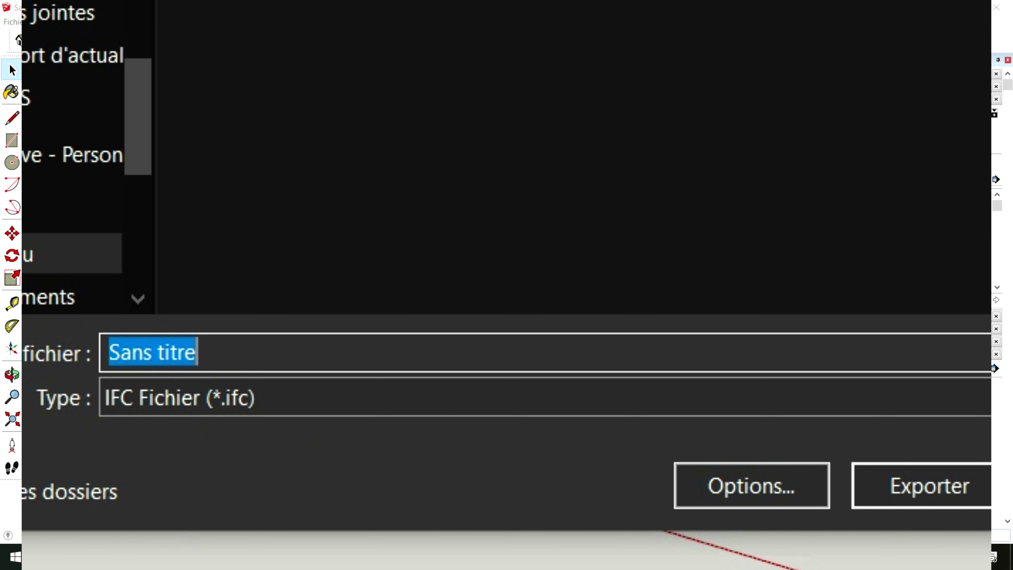
pyautogui.write('mur')
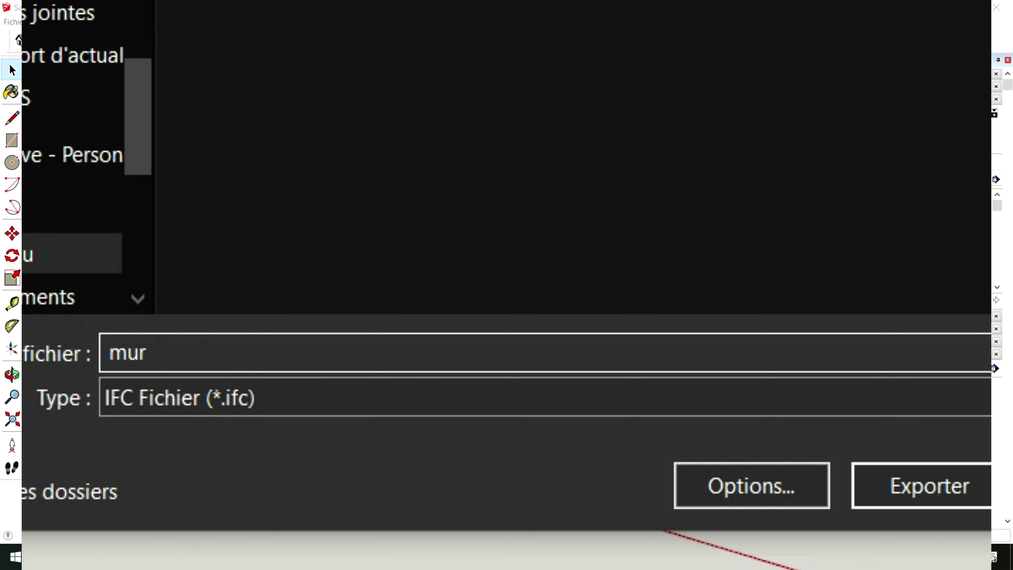
pyautogui.write('+dalle')
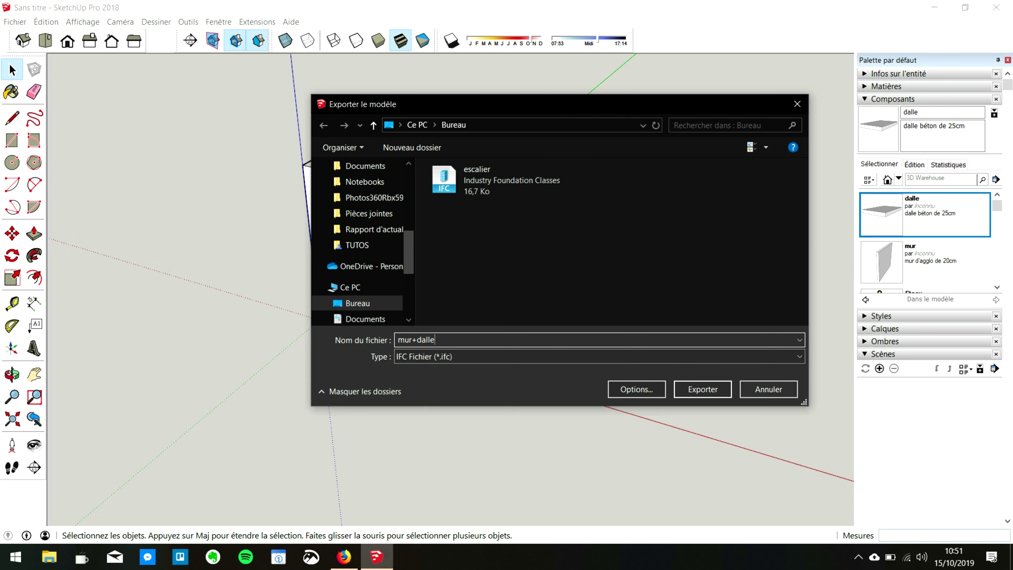
pyautogui.click(930, 486)
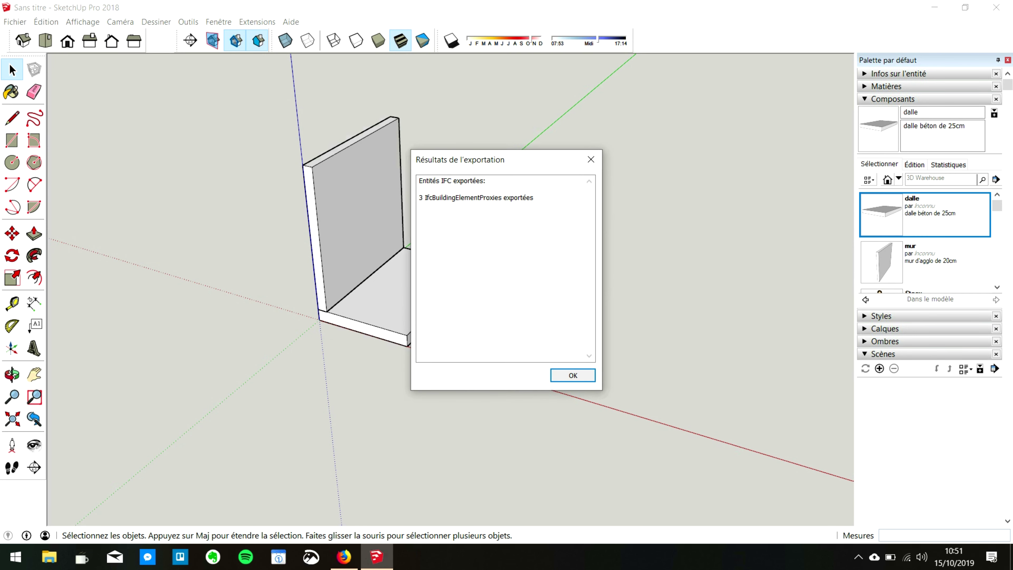
# - Close the export results, minimize SketchUp, and launch the 64-bit version of BIM Vision
pyautogui.click(573, 375)
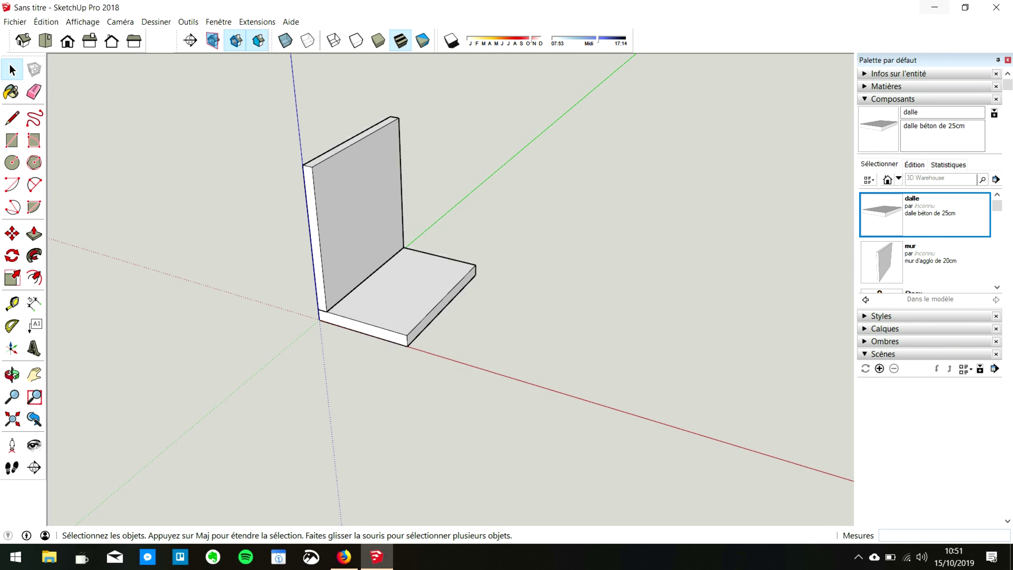
pyautogui.click(934, 7)
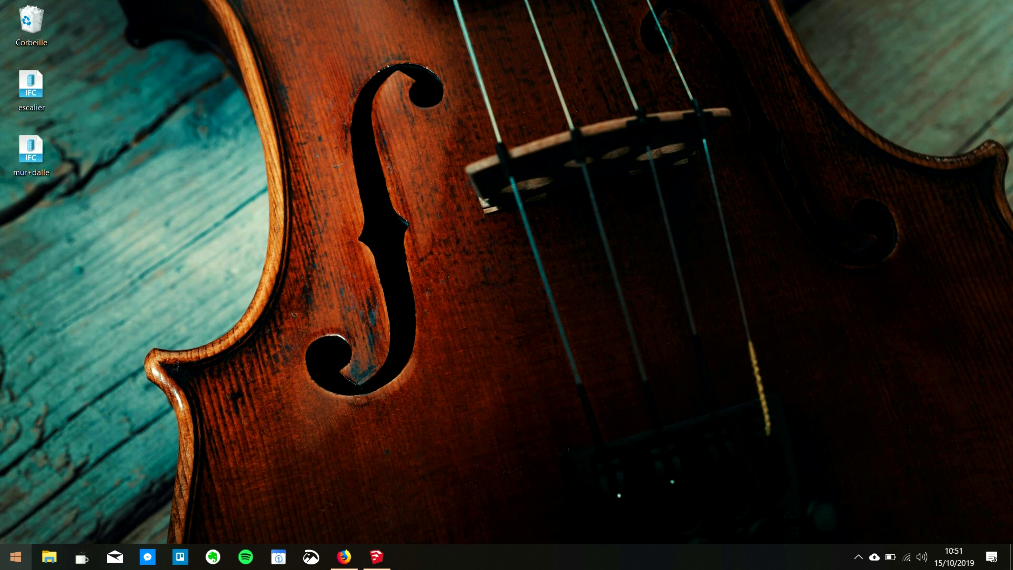
pyautogui.click(15, 557)
pyautogui.scroll(-15, 120, 332)
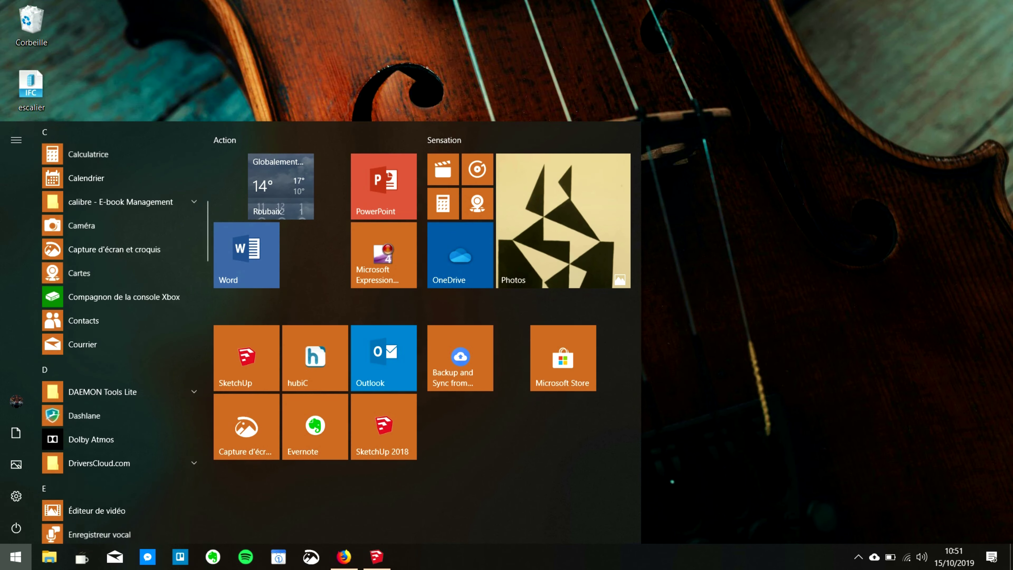
pyautogui.scroll(-5, 120, 345)
pyautogui.scroll(8, 120, 355)
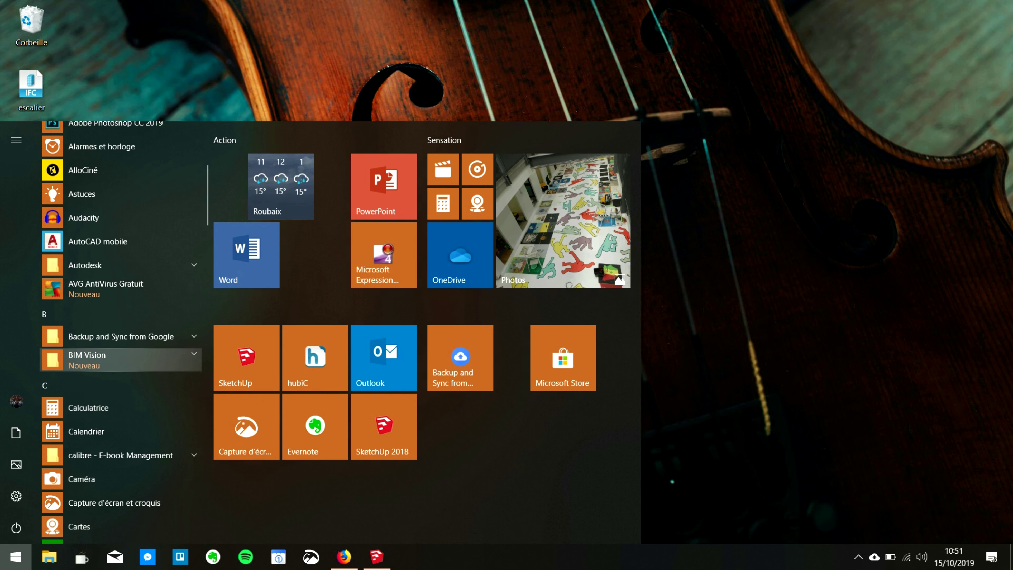
pyautogui.click(120, 359)
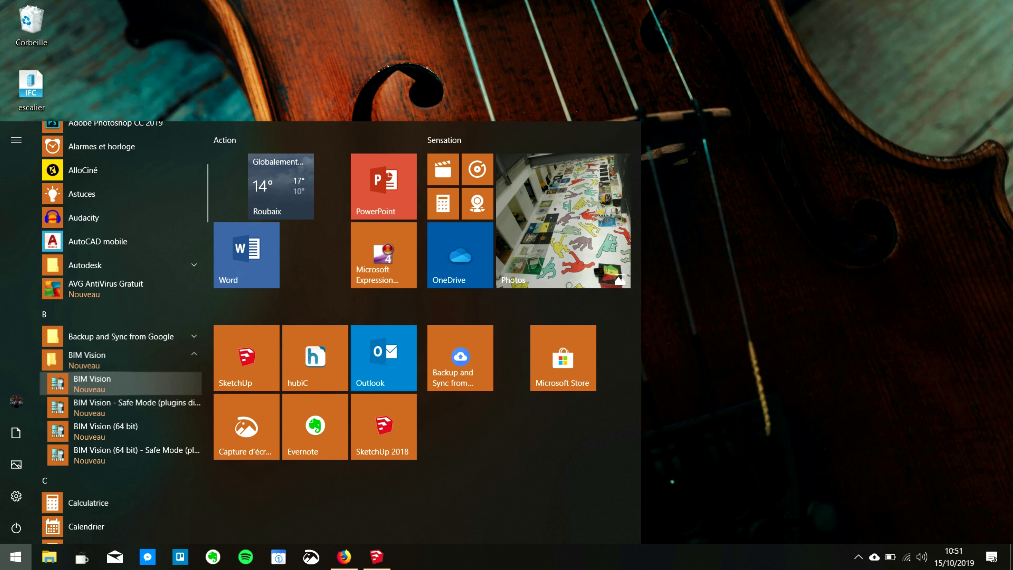
pyautogui.click(120, 431)
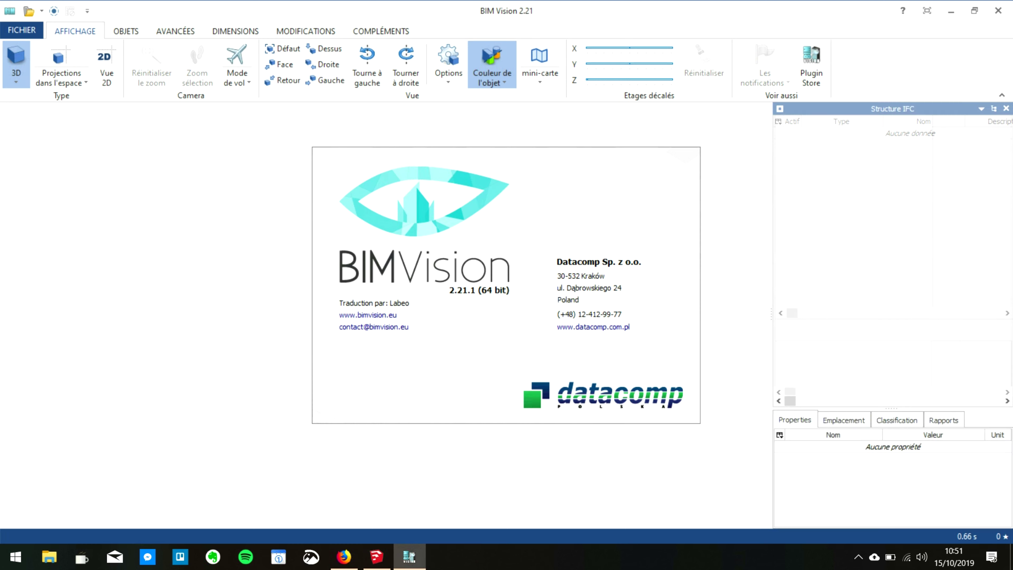
# - Open the "mur+dalle" IFC file from the desktop in BIM Vision
pyautogui.click(22, 30)
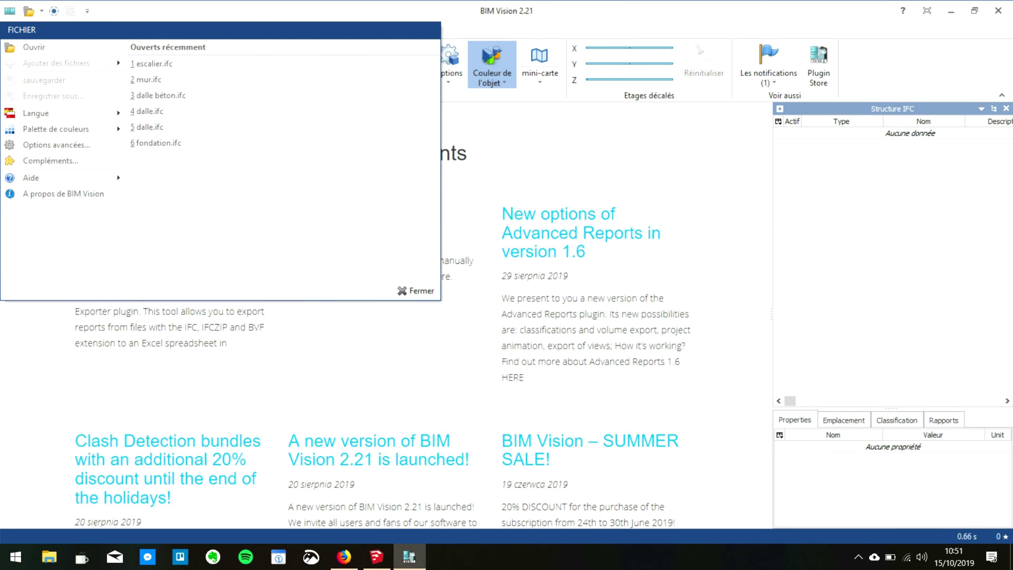
pyautogui.click(33, 47)
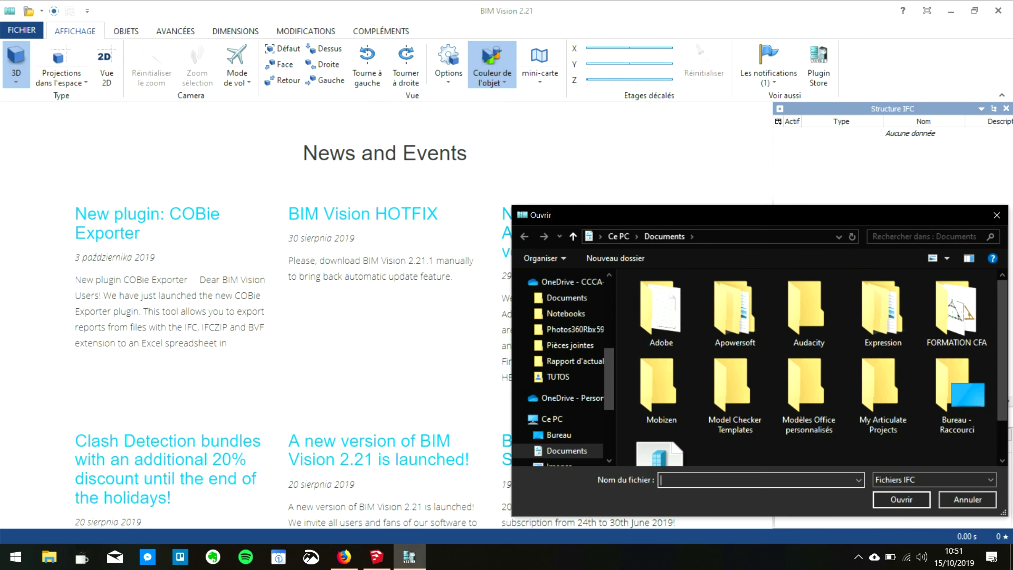
pyautogui.moveTo(609, 375); pyautogui.dragTo(609, 305)
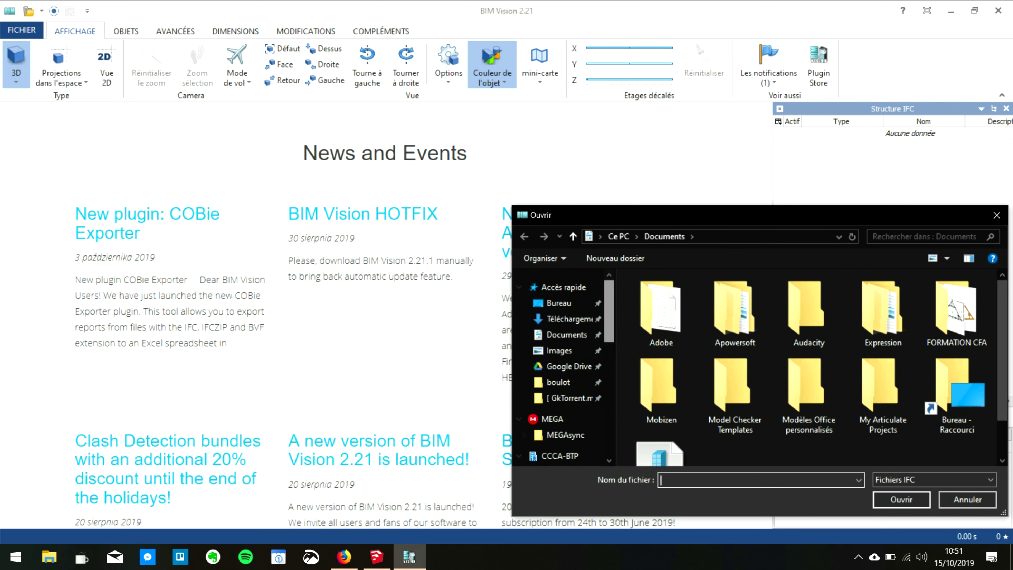
pyautogui.click(559, 303)
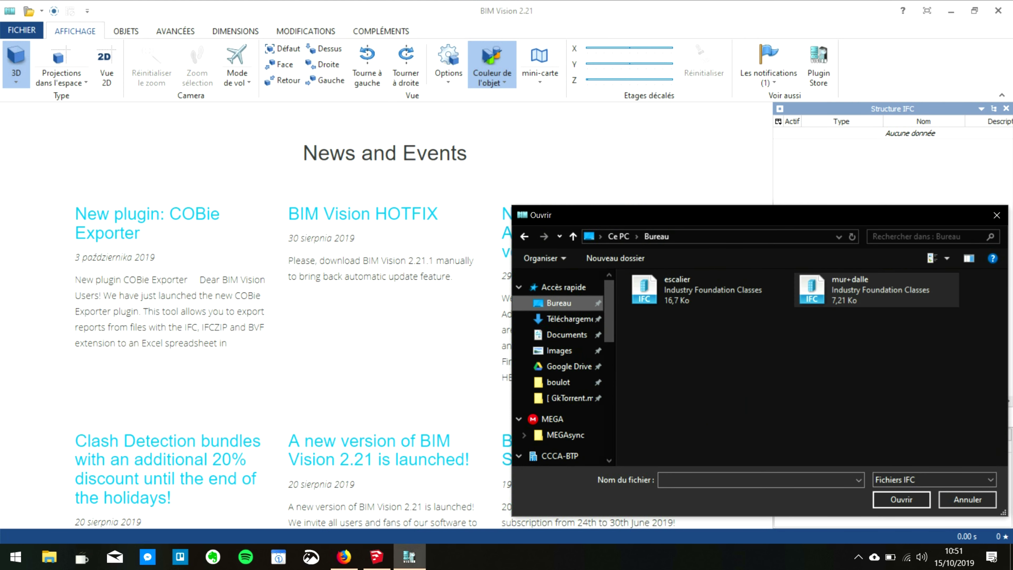
pyautogui.click(870, 291)
pyautogui.click(902, 500)
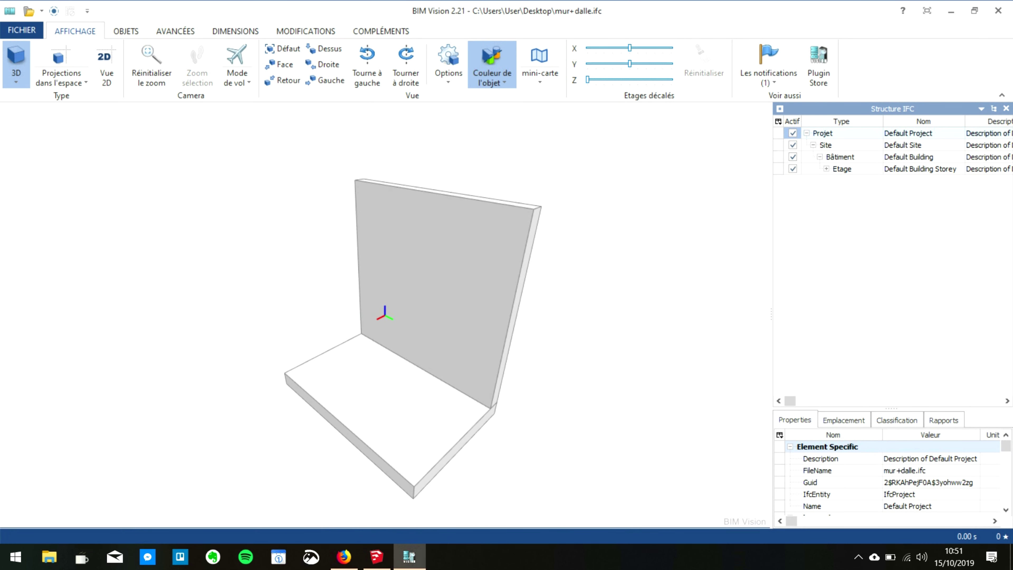
# - Inspect the imported model from several angles, selecting the slab and the wall in turn and ending with the wall selected
pyautogui.moveTo(443, 255); pyautogui.dragTo(499, 229)
pyautogui.moveTo(385, 305); pyautogui.dragTo(459, 301)
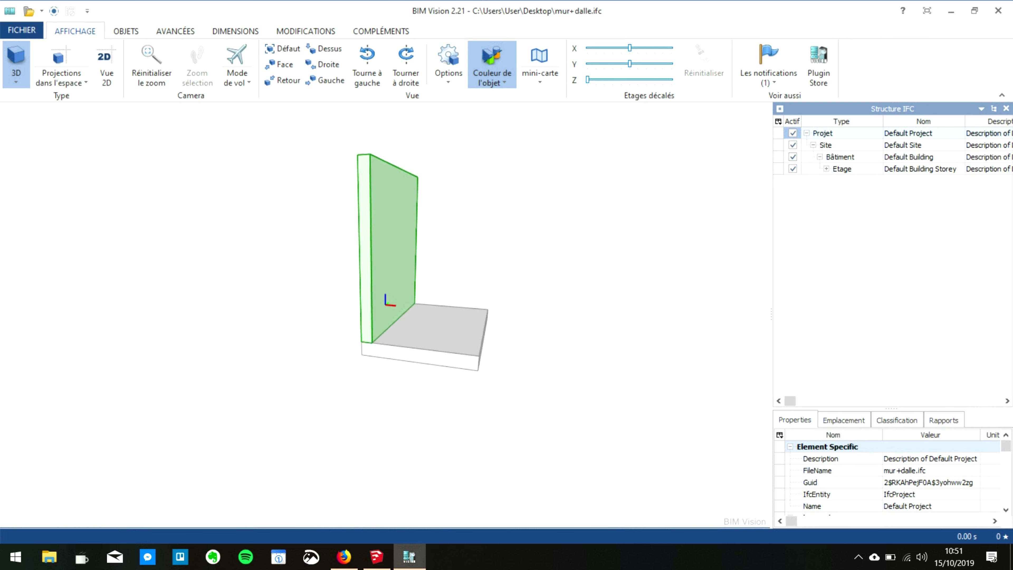
pyautogui.click(400, 268)
pyautogui.click(456, 334)
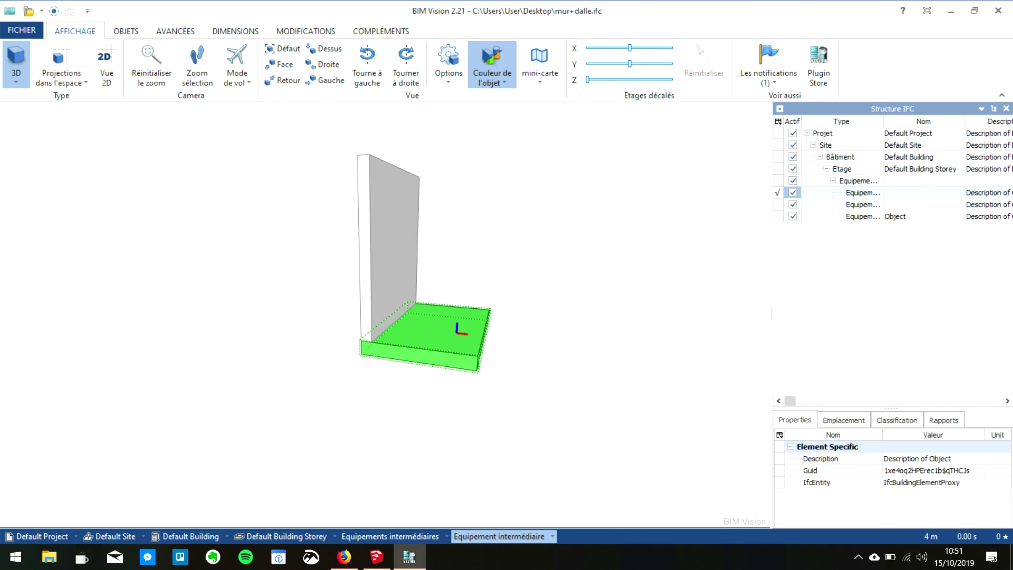
pyautogui.click(399, 244)
pyautogui.click(414, 319)
pyautogui.click(382, 242)
pyautogui.moveTo(380, 246); pyautogui.dragTo(368, 251)
# - Compare the model's 2D view from above with its 3D view, keeping the wall selected
pyautogui.moveTo(379, 246); pyautogui.dragTo(341, 261, button='middle')
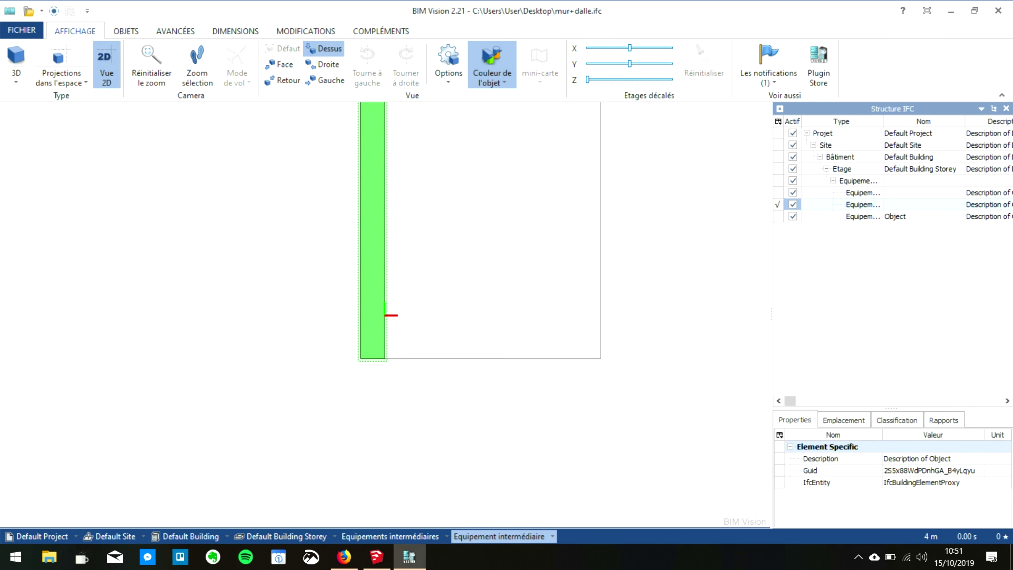
pyautogui.scroll(-4, 385, 314)
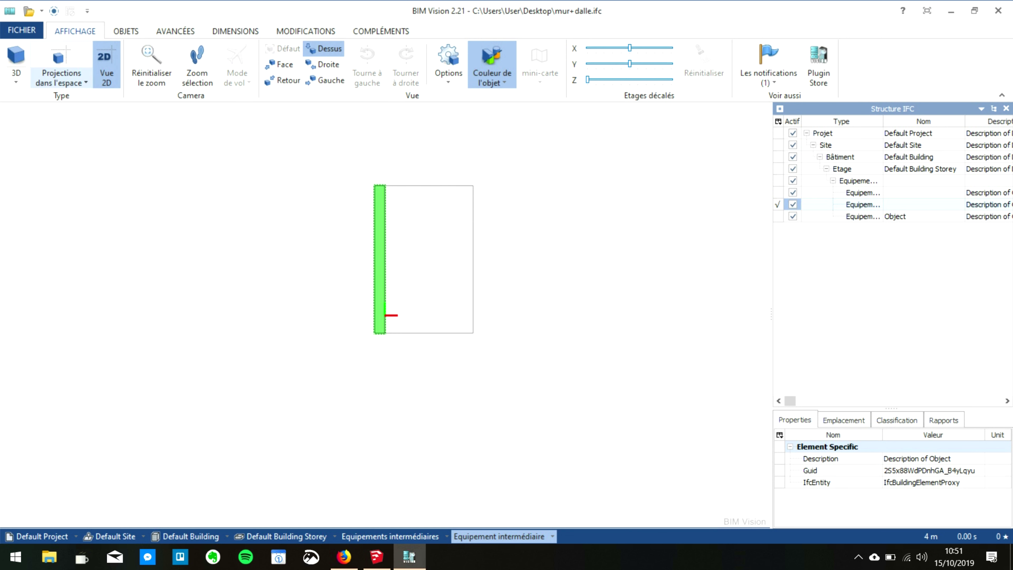
pyautogui.click(61, 78)
pyautogui.click(60, 115)
pyautogui.moveTo(343, 255)
pyautogui.mouseDown(button='middle')
pyautogui.moveTo(336, 195)
pyautogui.moveTo(330, 329)
pyautogui.mouseUp(button='middle')
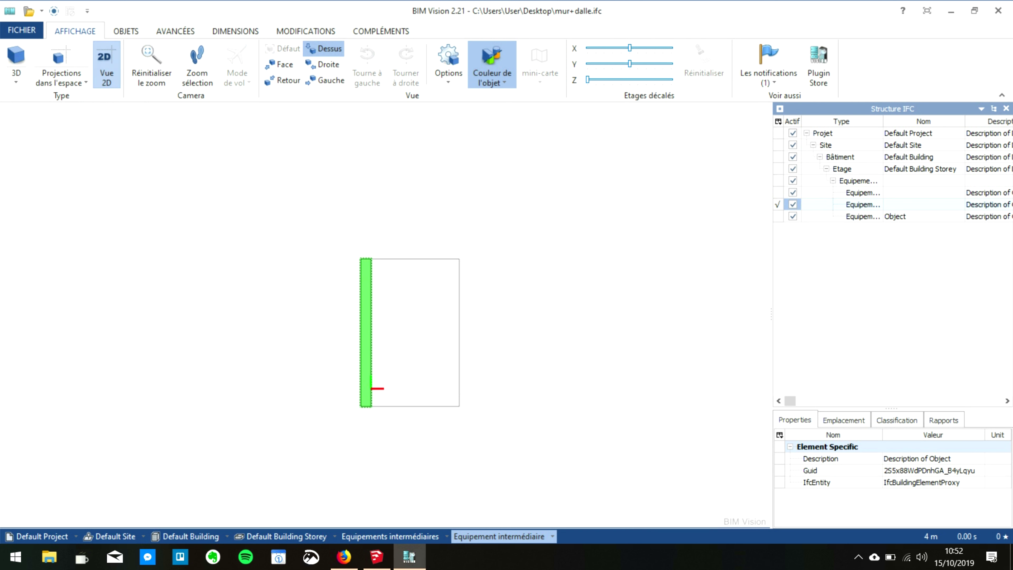
pyautogui.click(16, 59)
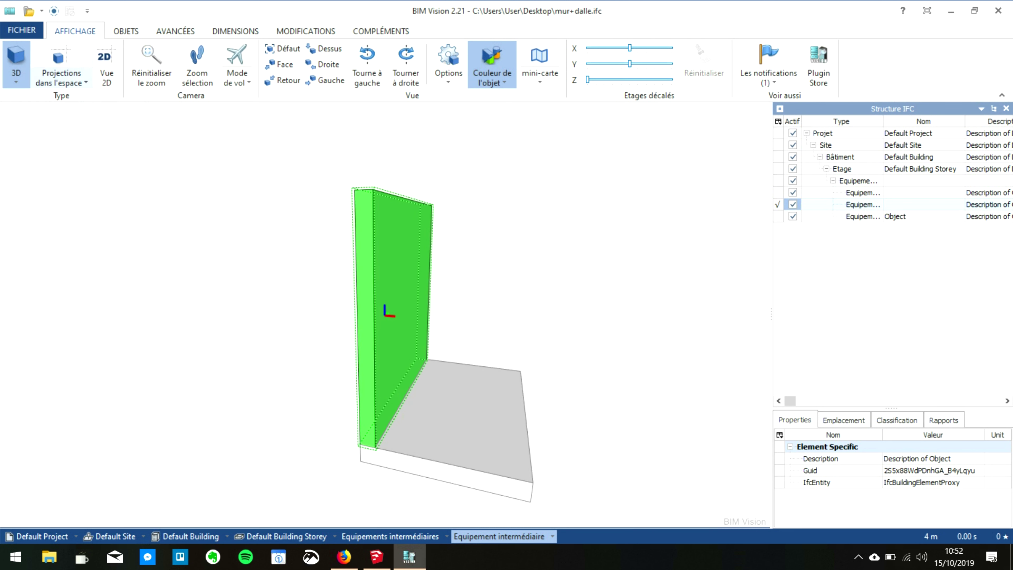
pyautogui.click(61, 77)
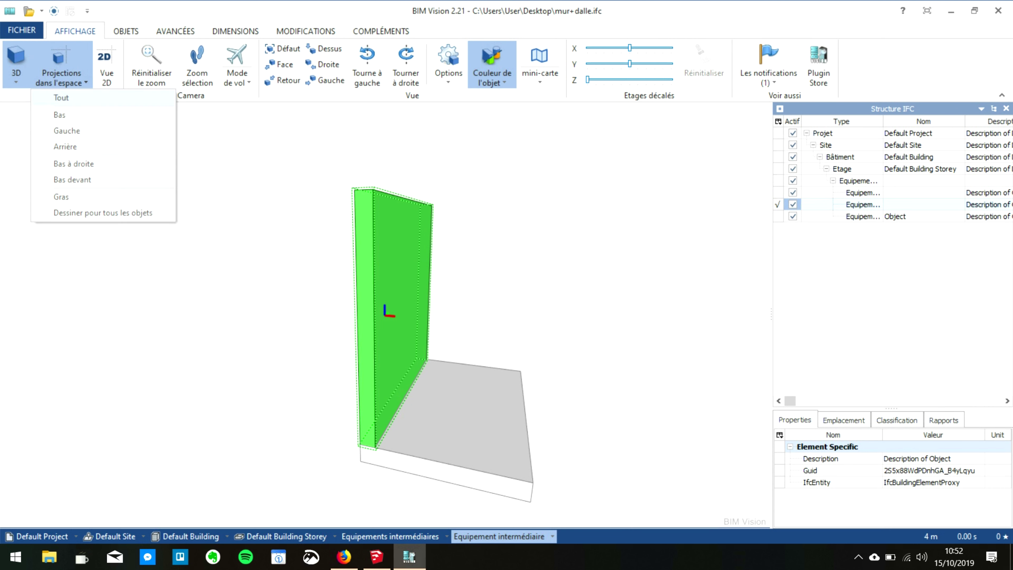
pyautogui.click(106, 64)
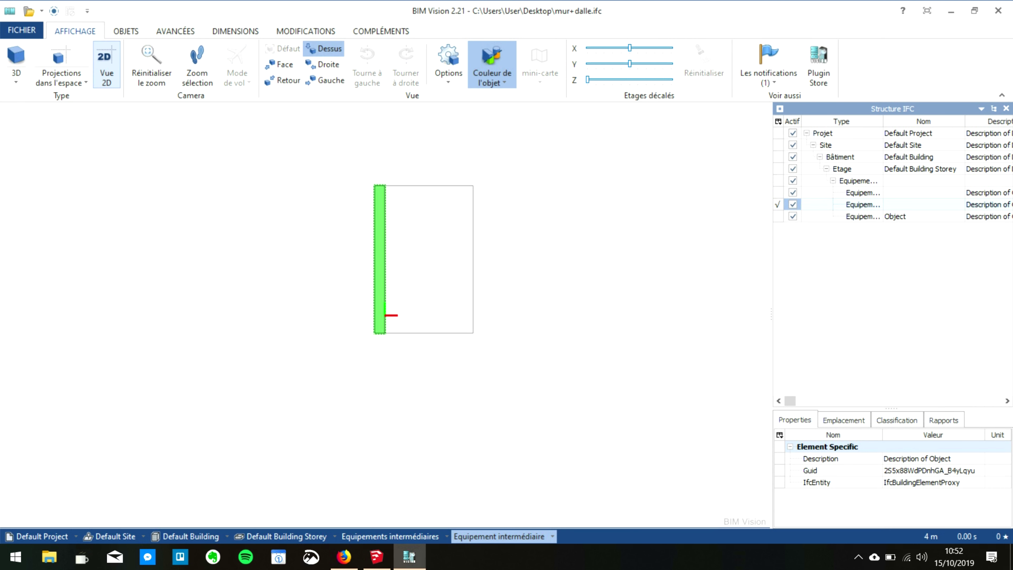
# - Display the model with its projections in space and examine the projected wall and slab outlines
pyautogui.click(59, 58)
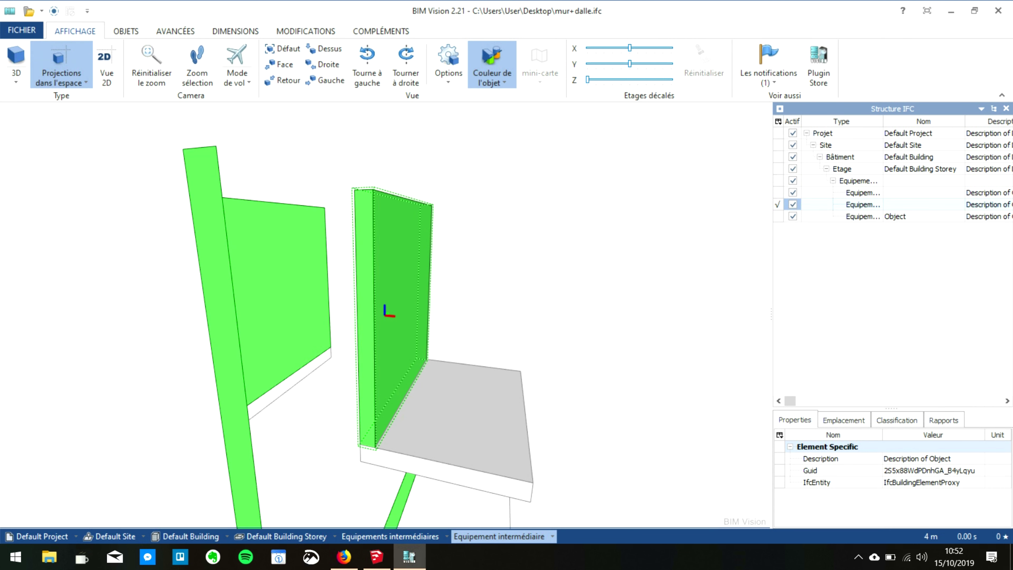
pyautogui.scroll(-5, 205, 188)
pyautogui.moveTo(205, 188)
pyautogui.mouseDown(button='middle')
pyautogui.moveTo(119, 195)
pyautogui.moveTo(172, 189)
pyautogui.mouseUp(button='middle')
pyautogui.scroll(-2, 137, 196)
pyautogui.scroll(1, 138, 197)
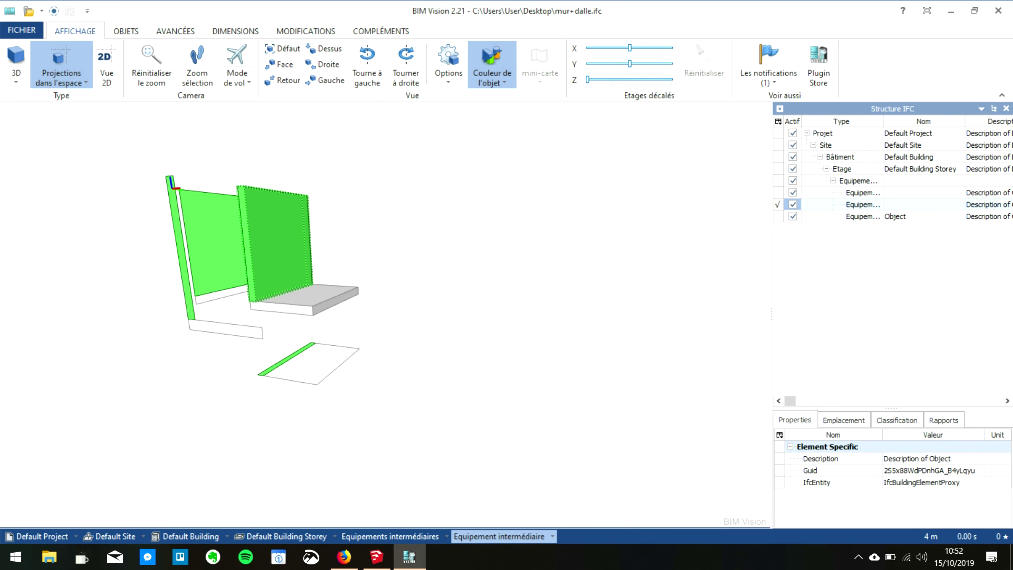
pyautogui.scroll(1, 172, 186)
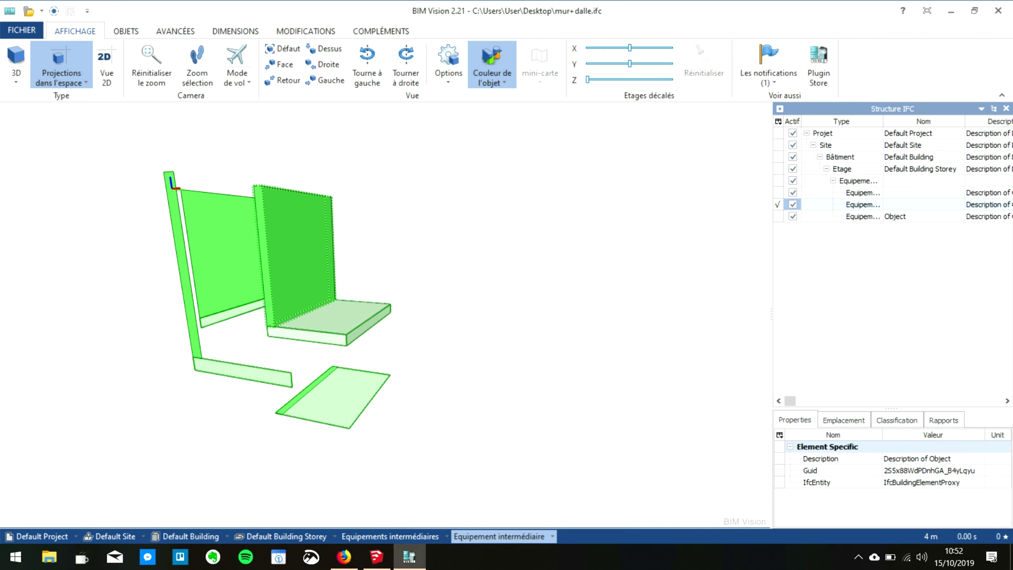
pyautogui.moveTo(172, 187); pyautogui.dragTo(210, 179, button='middle')
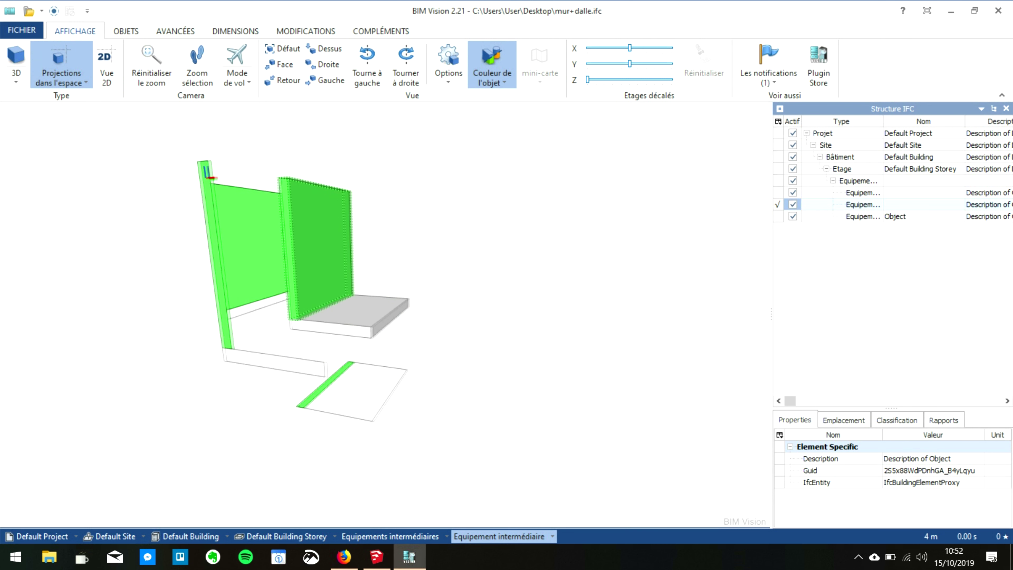
pyautogui.scroll(-2, 210, 179)
pyautogui.moveTo(209, 178)
pyautogui.mouseDown()
pyautogui.moveTo(133, 200)
pyautogui.moveTo(115, 176)
pyautogui.moveTo(135, 153)
pyautogui.moveTo(227, 204)
pyautogui.moveTo(172, 171)
pyautogui.moveTo(203, 179)
pyautogui.mouseUp()
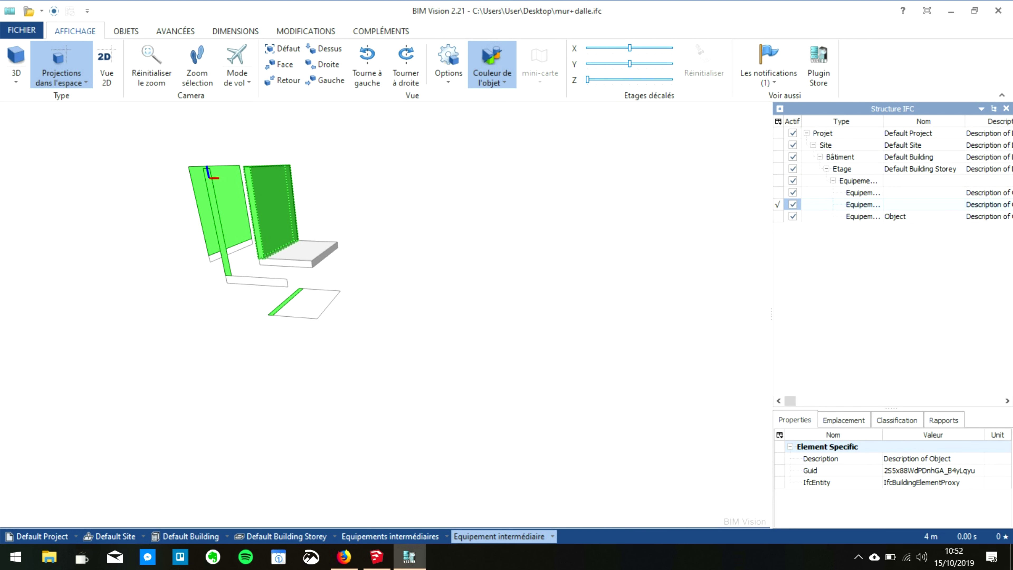
# - Measure the surface area of the wall's large inner face and of the slab's top face in same-plane mode
pyautogui.click(235, 31)
pyautogui.scroll(2, 304, 169)
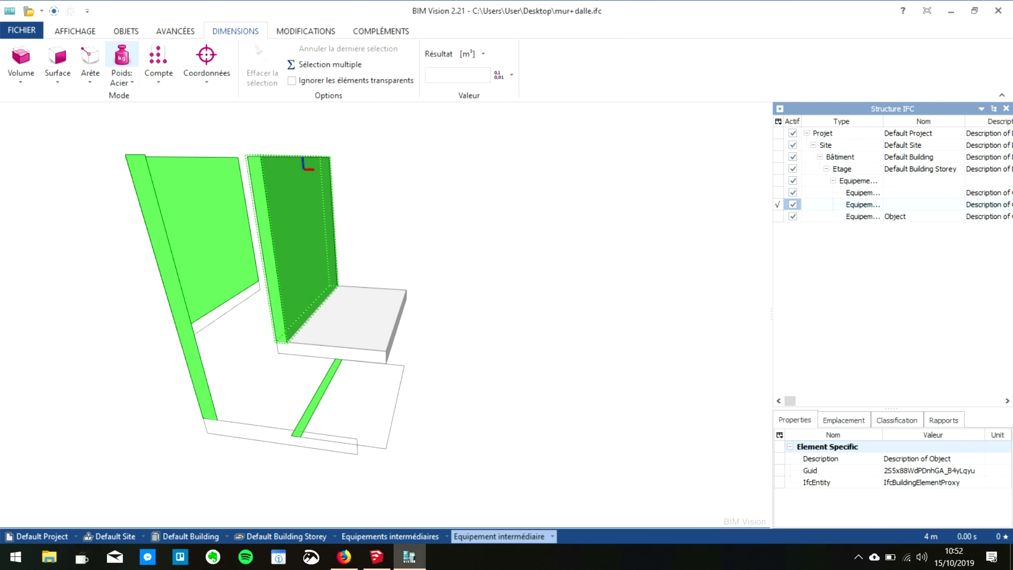
pyautogui.click(90, 60)
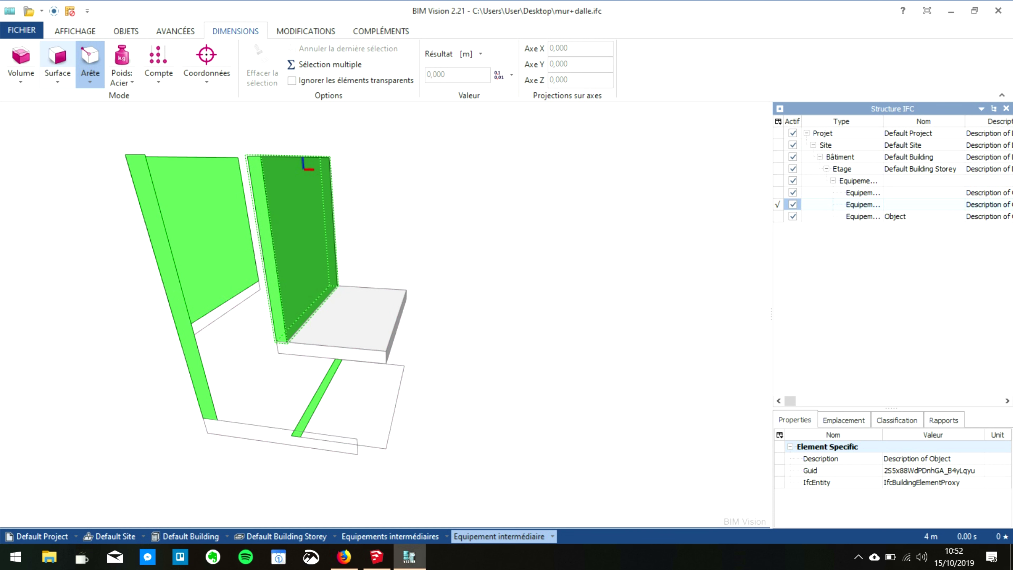
pyautogui.click(57, 57)
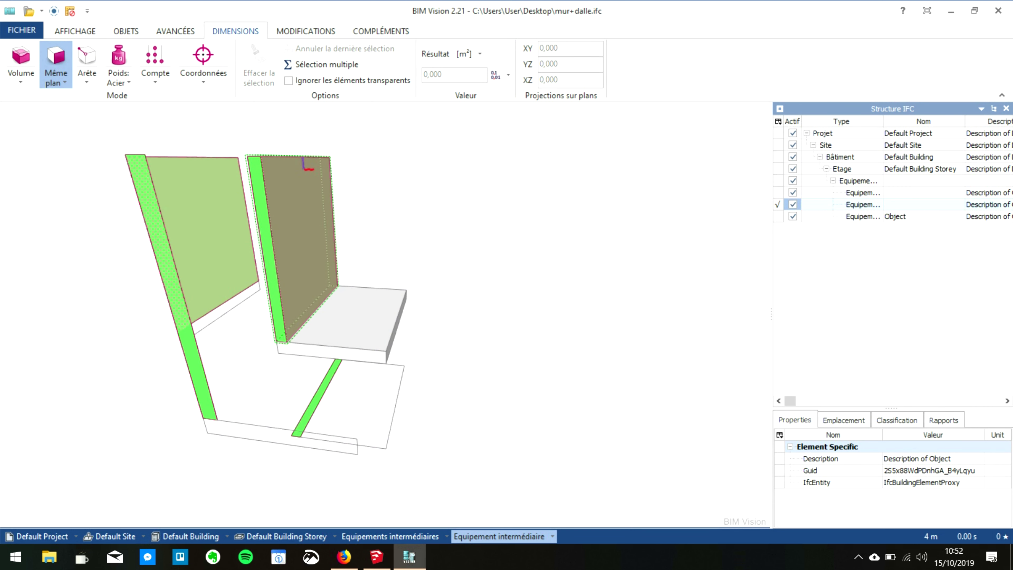
pyautogui.click(306, 234)
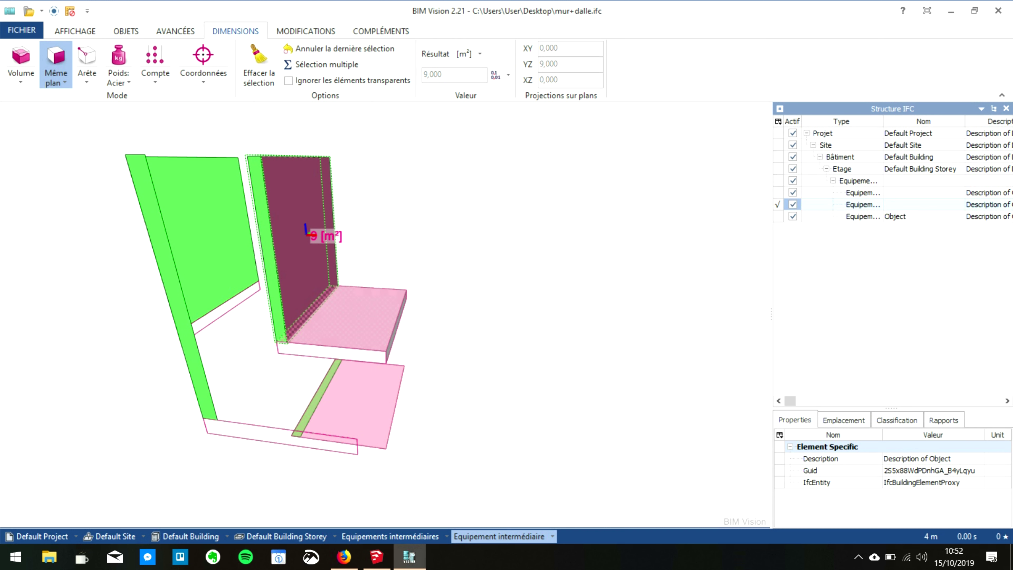
pyautogui.click(358, 321)
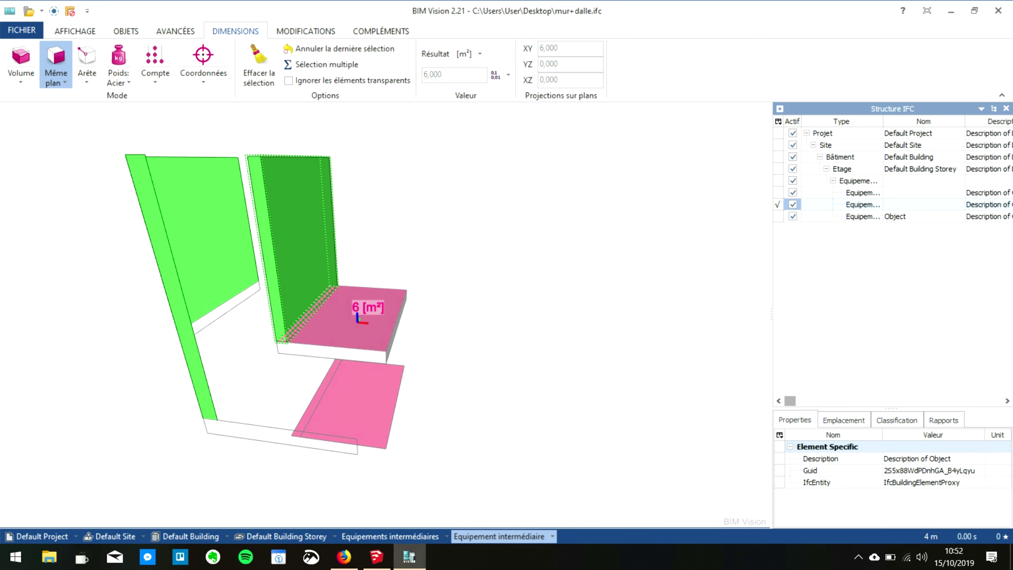
# - Select the element named "Object" in the IFC structure
pyautogui.click(862, 216)
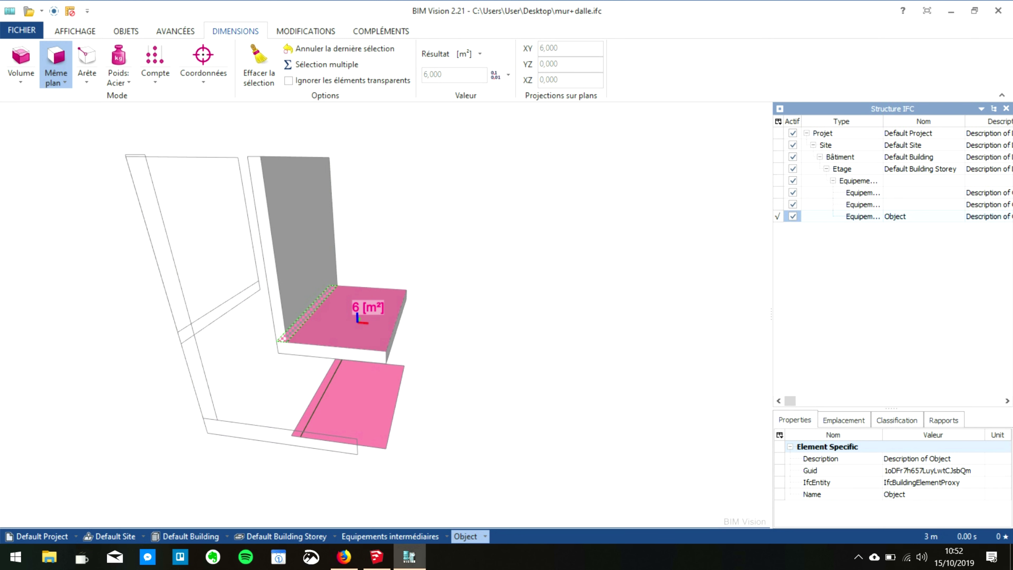